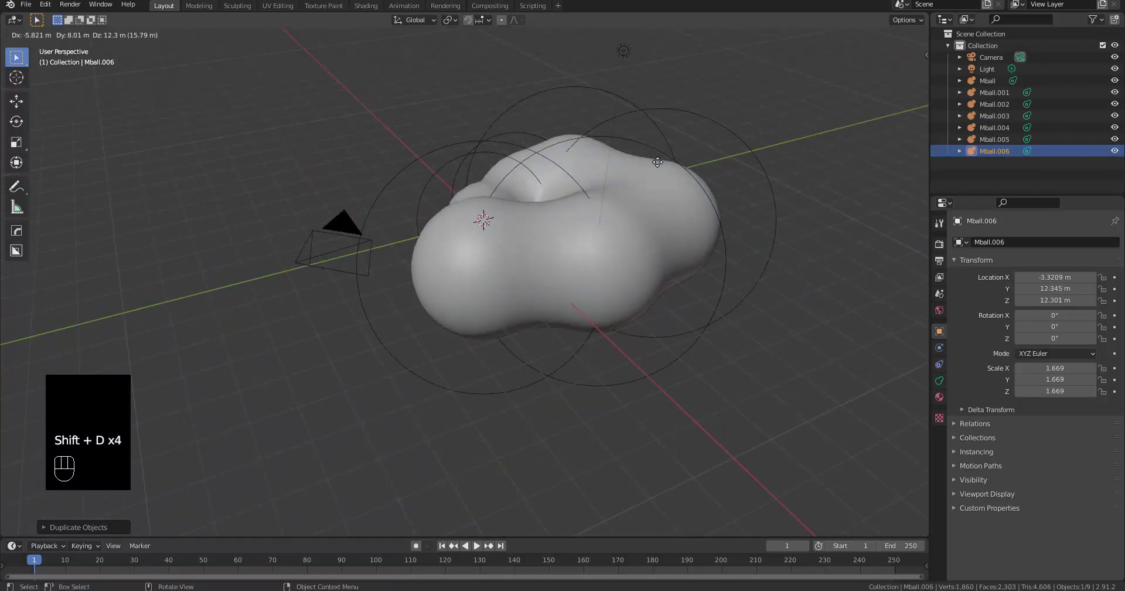
- Duplicate metaballs three times to place Mball.007, Mball.008 and Mball.009 around the cluster
scroll(573, 233, down, 5)
mouse_move(573, 233)
middle_down()
mouse_move(608, 201)
mouse_move(536, 179)
mouse_move(596, 198)
mouse_move(570, 226)
middle_up()
scroll(569, 226, up, 3)
key(shift+d)
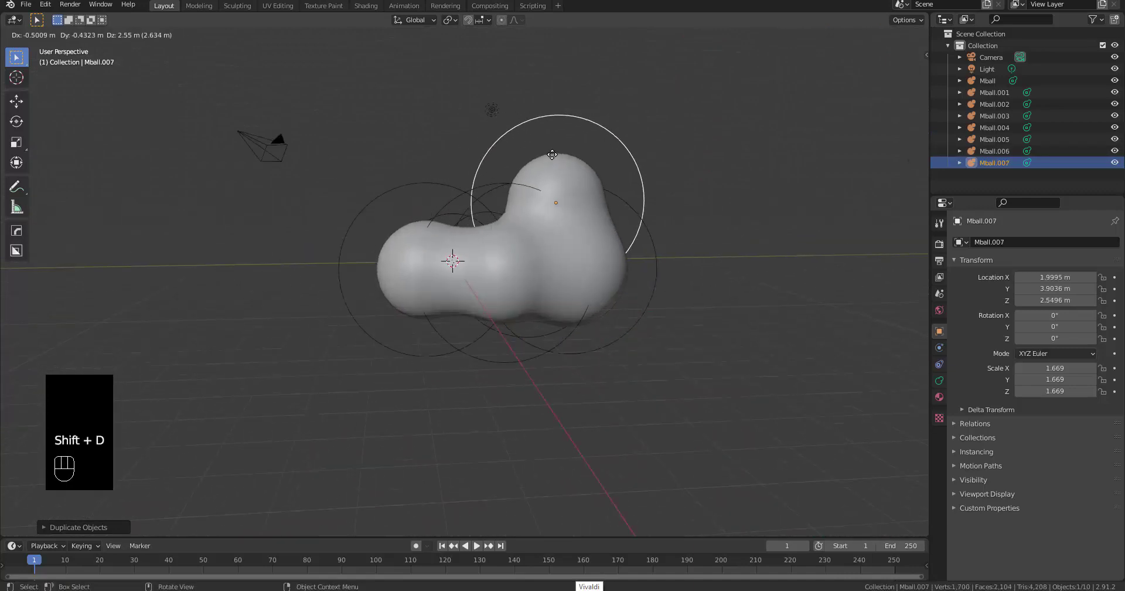
click(557, 154)
key(shift+d)
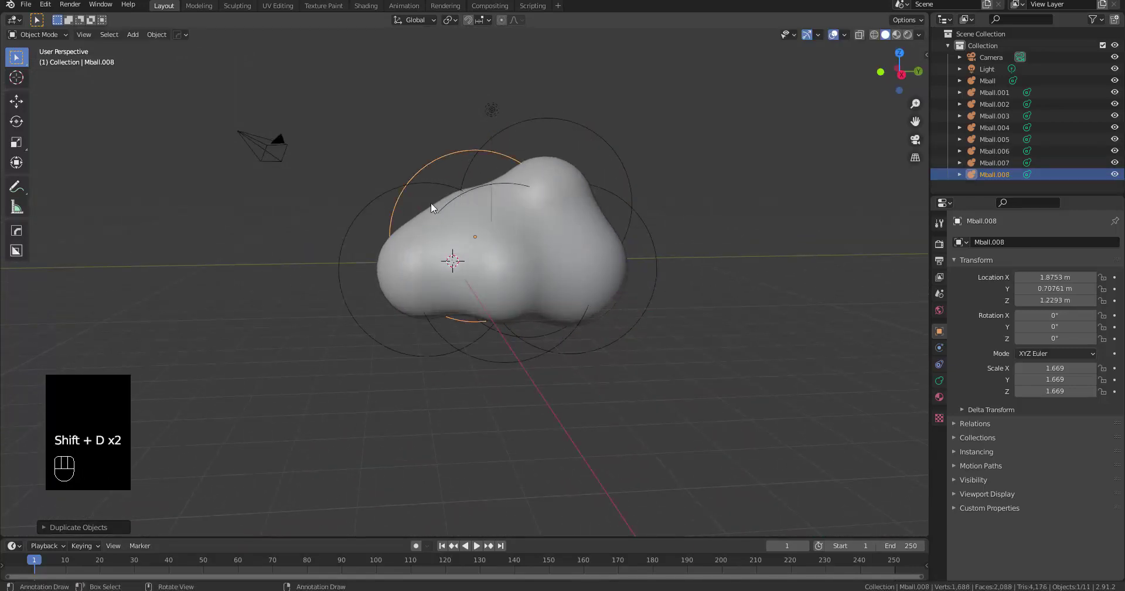
click(427, 211)
key(shift+d)
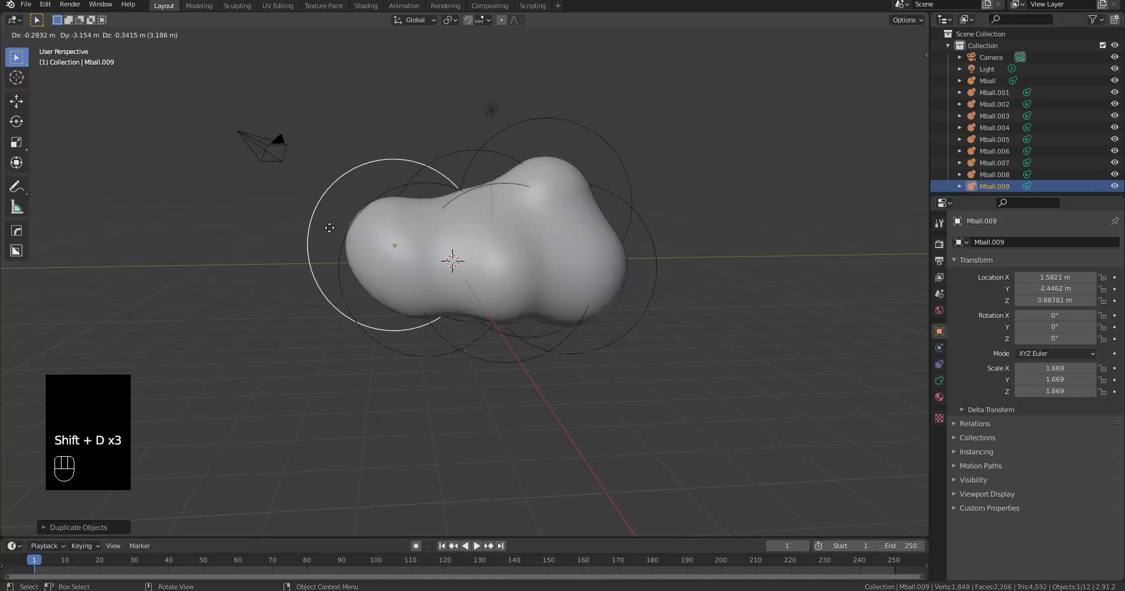
click(463, 292)
- Scale Mball.009 down to 1.218 and inspect the ten-metaball cluster from several angles
scroll(418, 352, down, 3)
mouse_move(417, 352)
middle_down()
mouse_move(567, 350)
mouse_move(428, 364)
middle_up()
scroll(427, 364, up, 4)
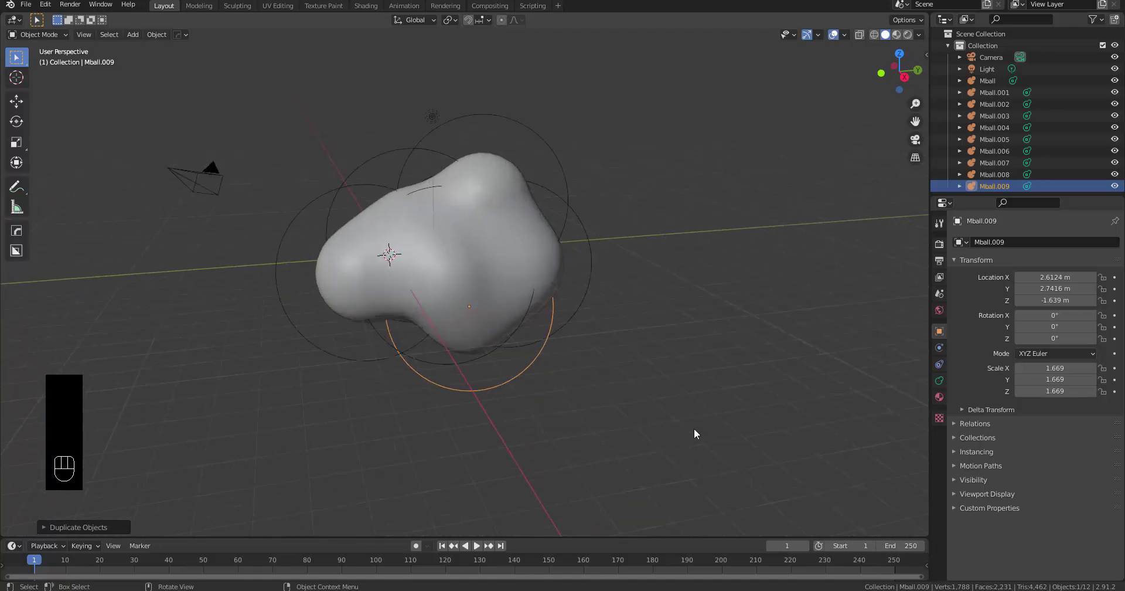
key(s)
click(636, 376)
middle_drag(462, 380, 502, 377)
scroll(465, 364, down, 4)
scroll(427, 322, up, 2)
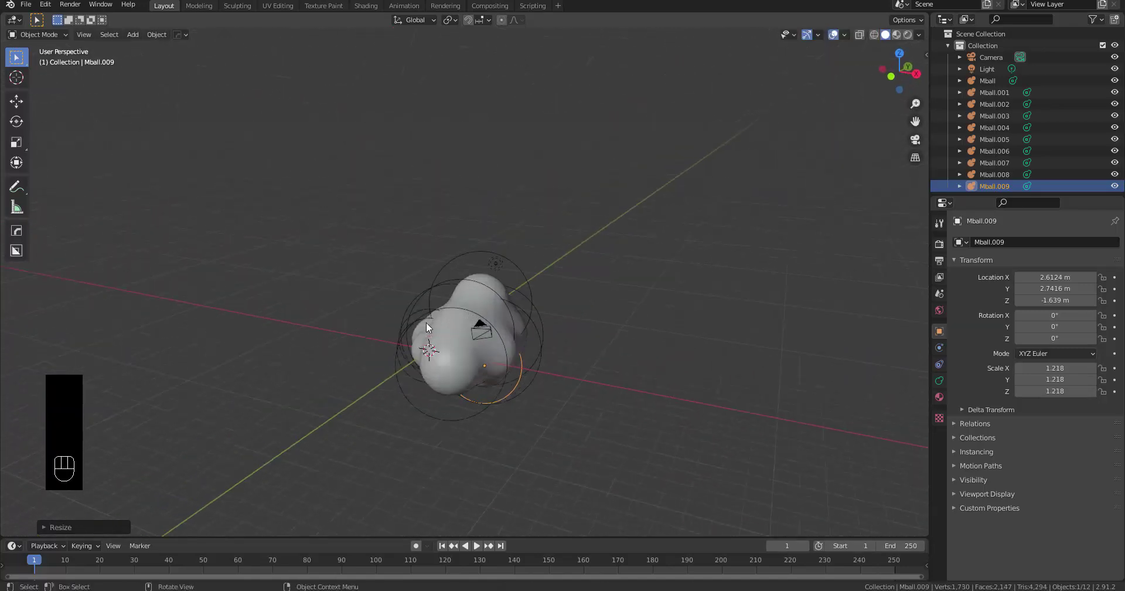
scroll(543, 345, up, 2)
middle_drag(543, 346, 454, 367)
scroll(443, 321, down, 5)
scroll(455, 366, up, 5)
scroll(366, 392, down, 2)
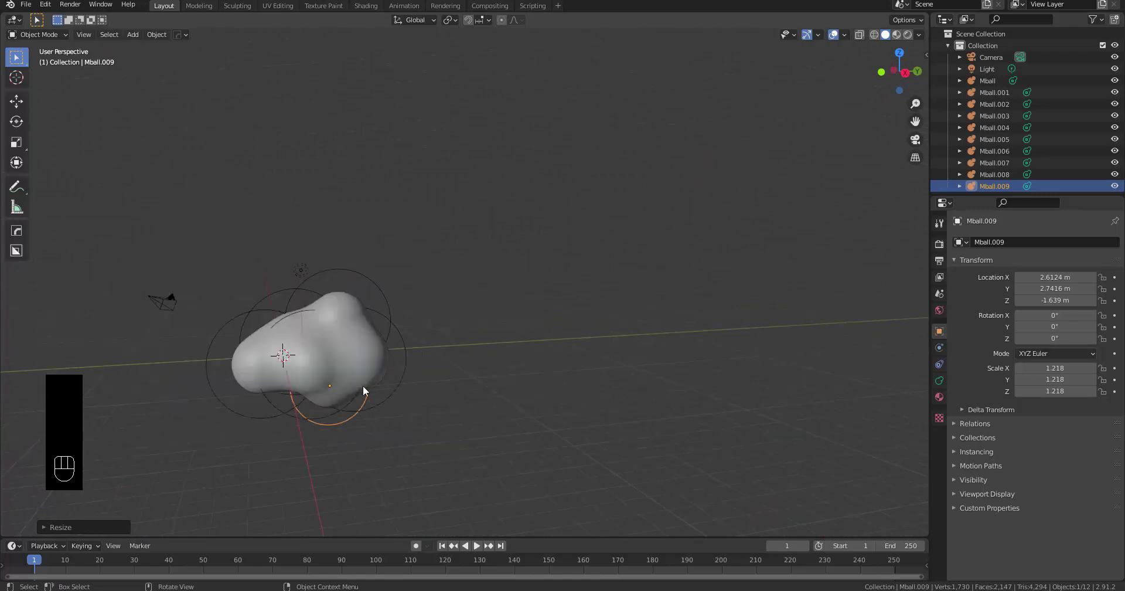
scroll(289, 394, up, 2)
- From the right-side view, select all ten metaballs, Mball through Mball.009, in the Outliner
key(KP_1)
key(KP_3)
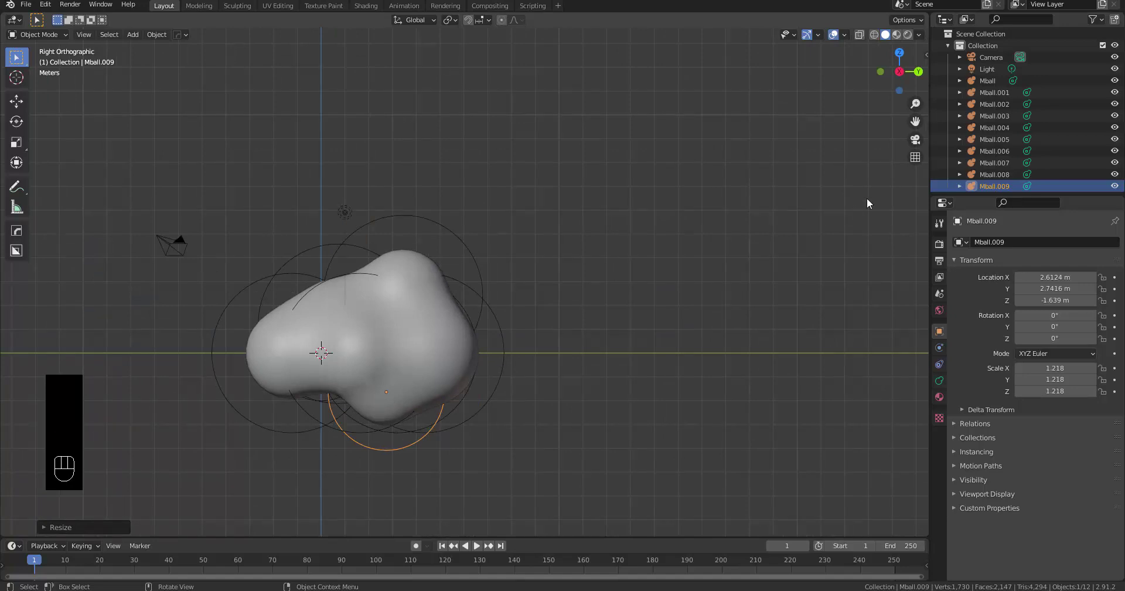
click(993, 82)
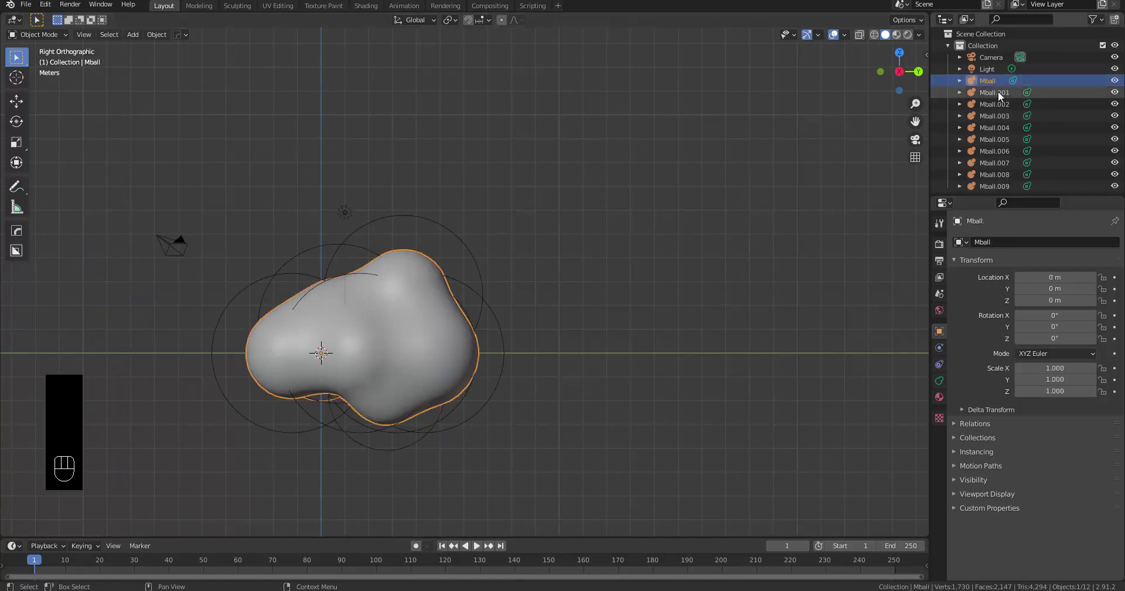
scroll(996, 176, down, 1)
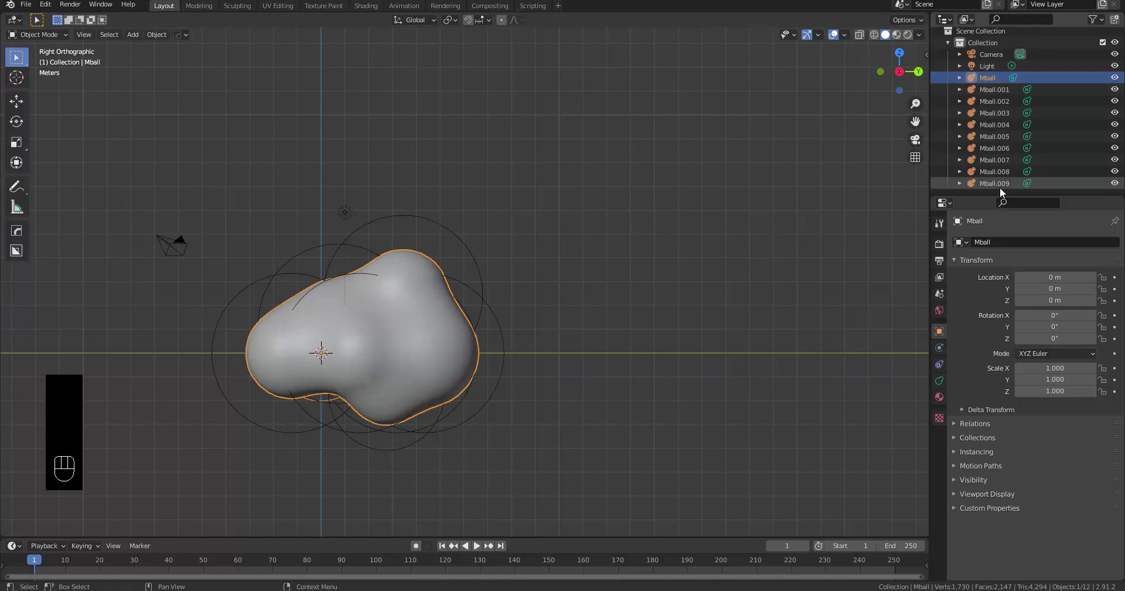
shift+click(1000, 184)
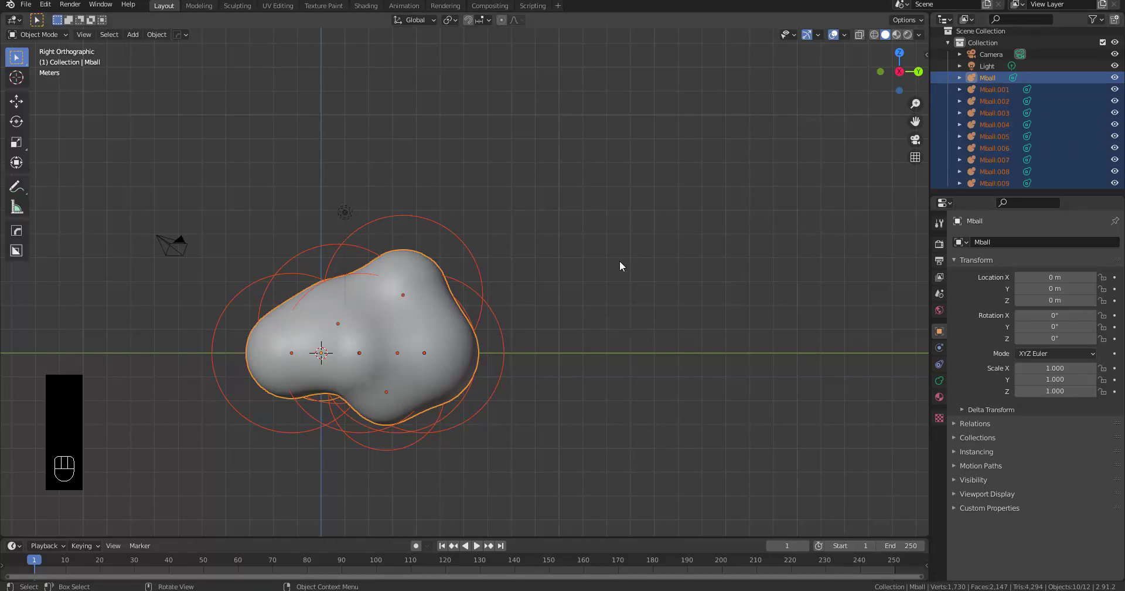
- Convert the selected metaballs into one mesh with Visual Geometry to Mesh
key(F3)
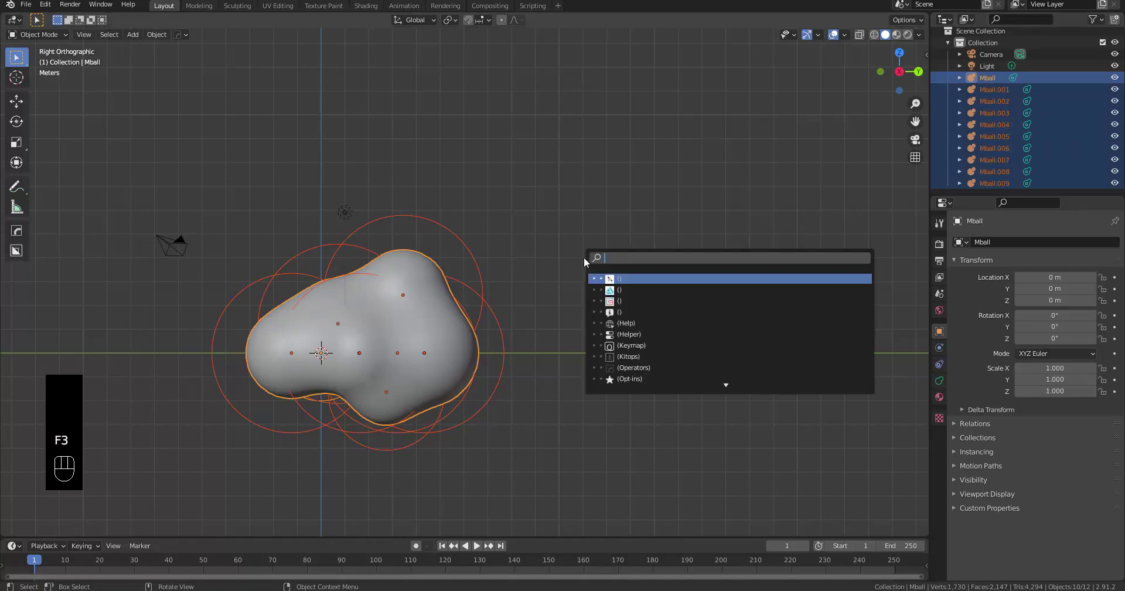
text(vo)
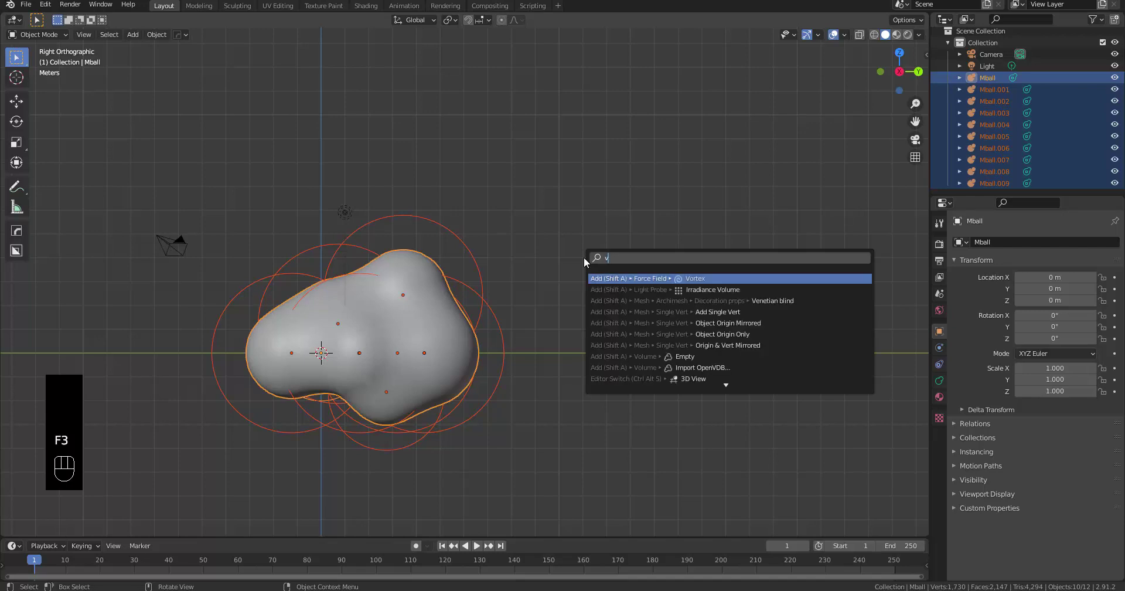
key(BackSpace)
text(isual)
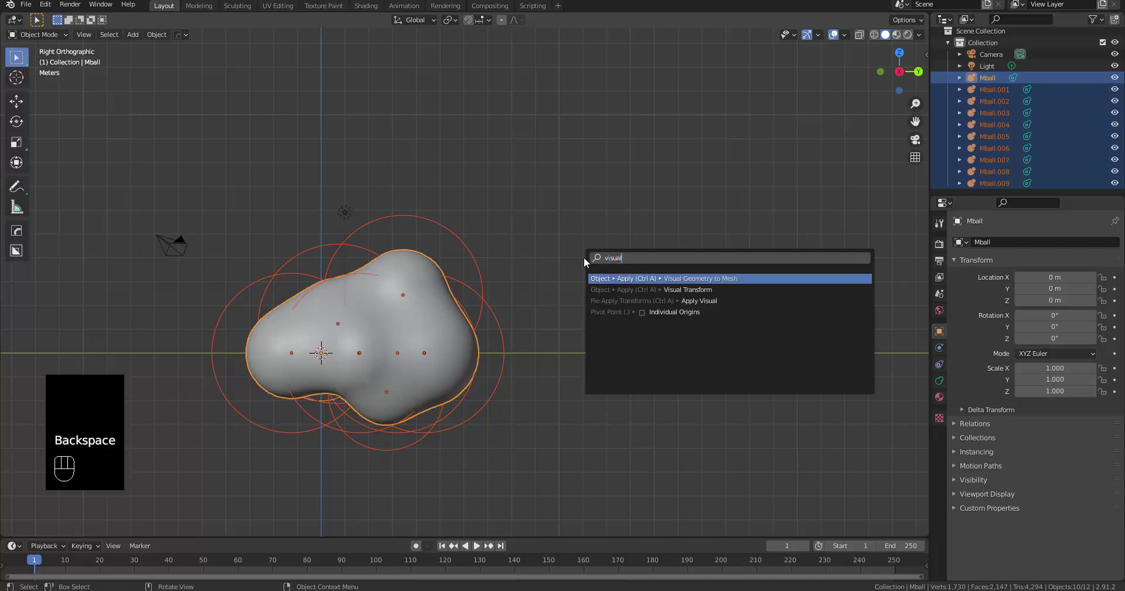
click(706, 277)
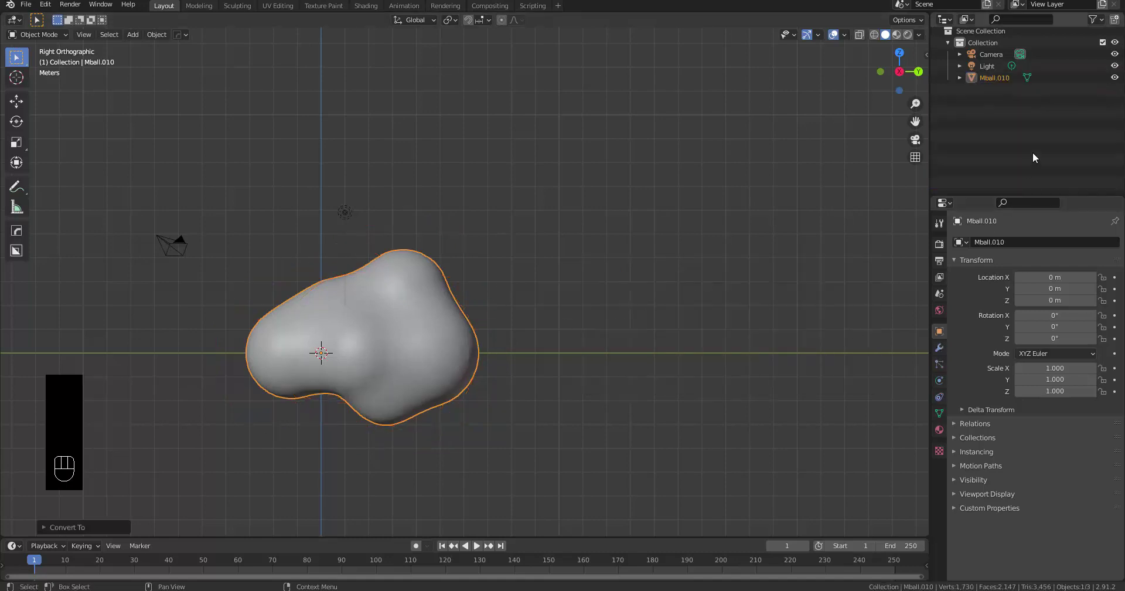
- Rename Mball.010 to 'cloud' in the Outliner and switch off its viewport visibility
scroll(995, 82, up, 1)
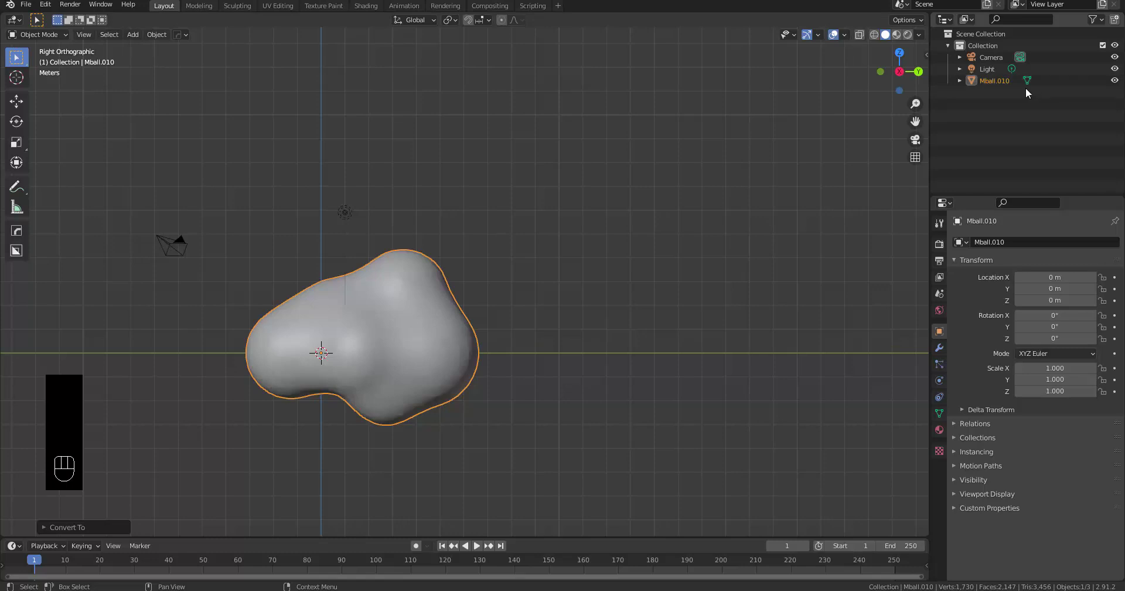
double_click(1000, 83)
text(cloud)
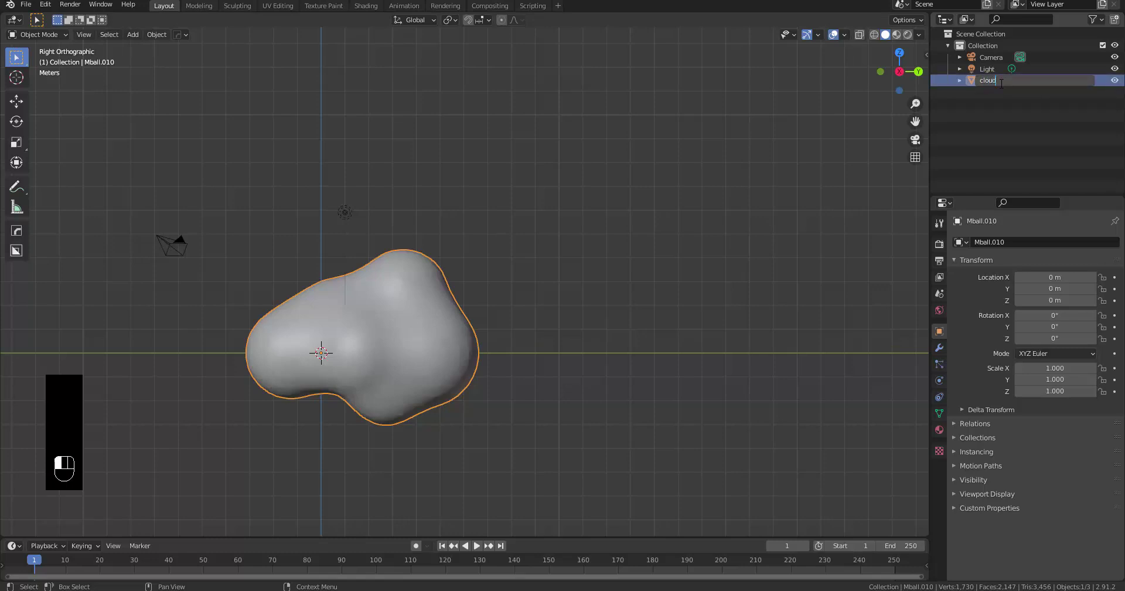
key(Return)
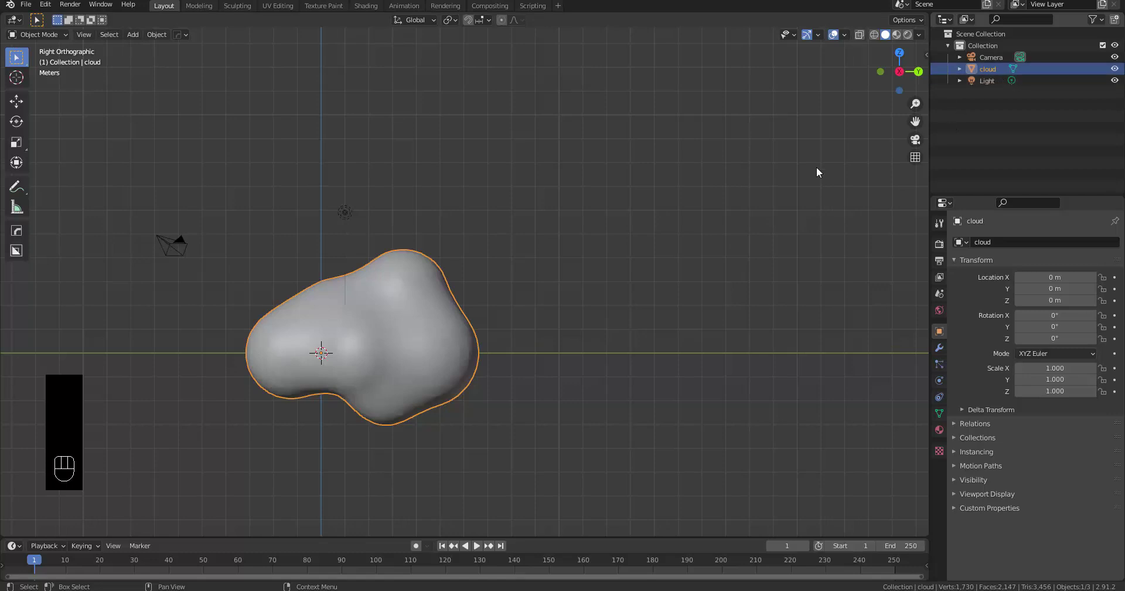
click(1093, 21)
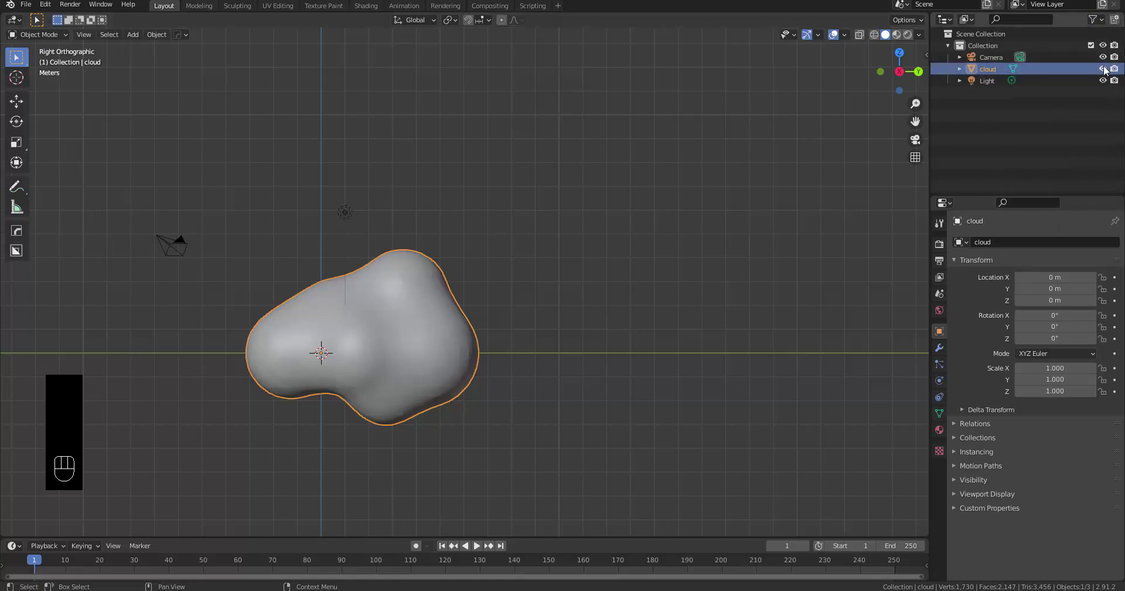
click(1102, 69)
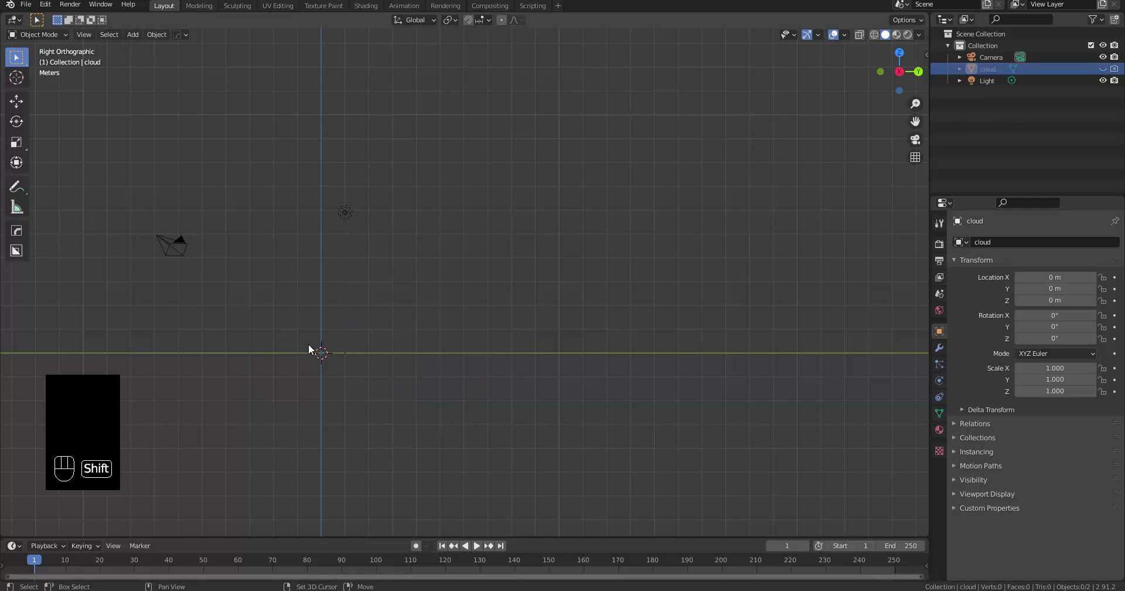
- Add an empty Volume object with a Mesh to Volume modifier using cloud as its source
key(shift+a)
mouse_move(273, 366)
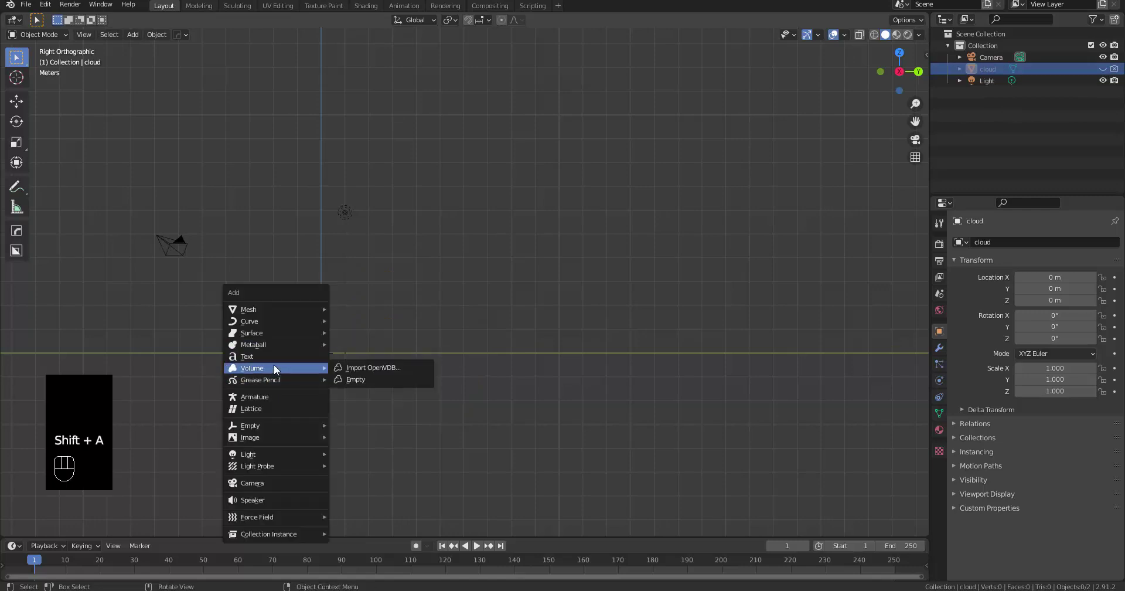
click(356, 381)
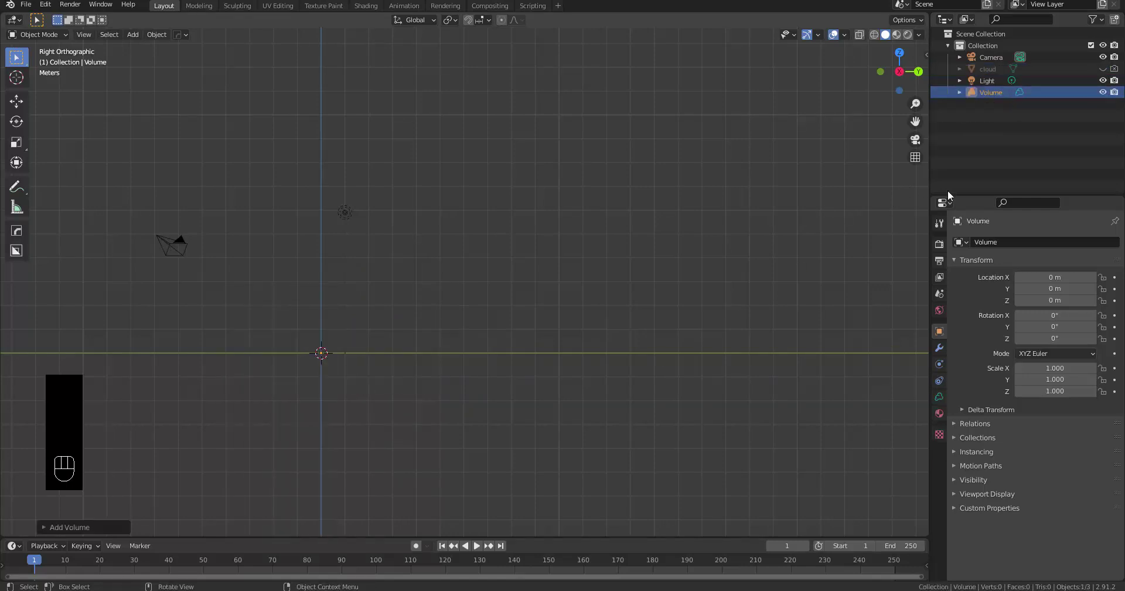
click(940, 347)
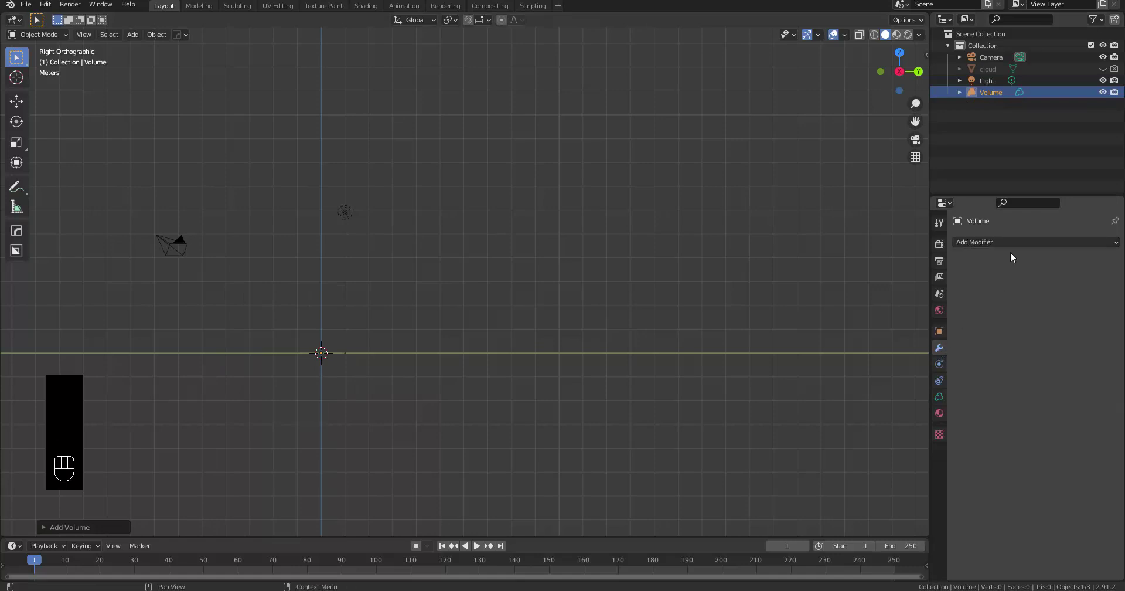
click(997, 242)
click(1003, 271)
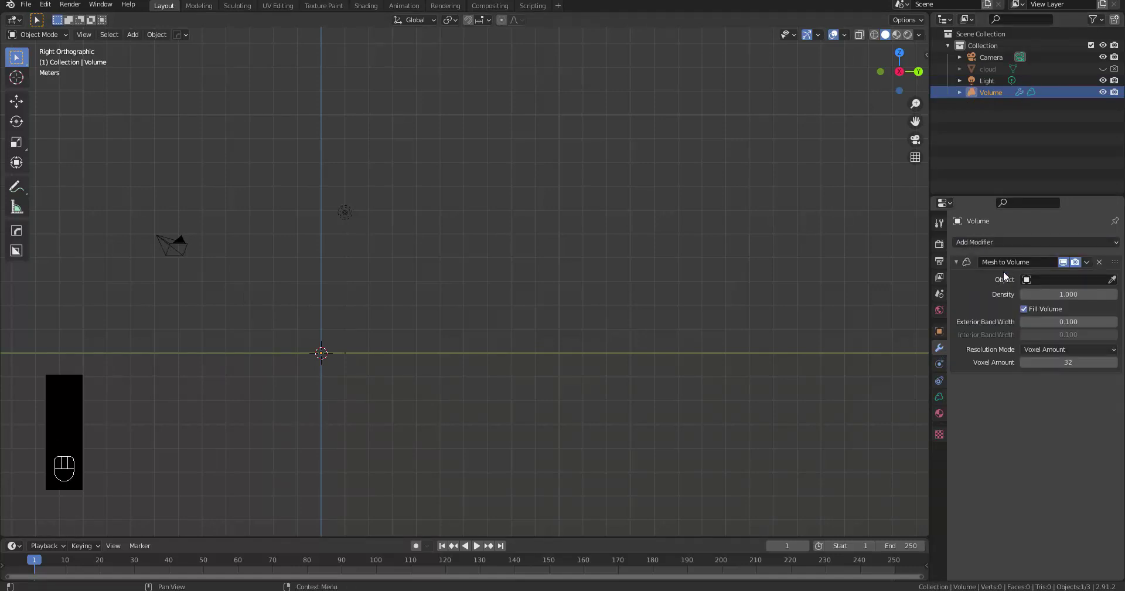
click(1047, 280)
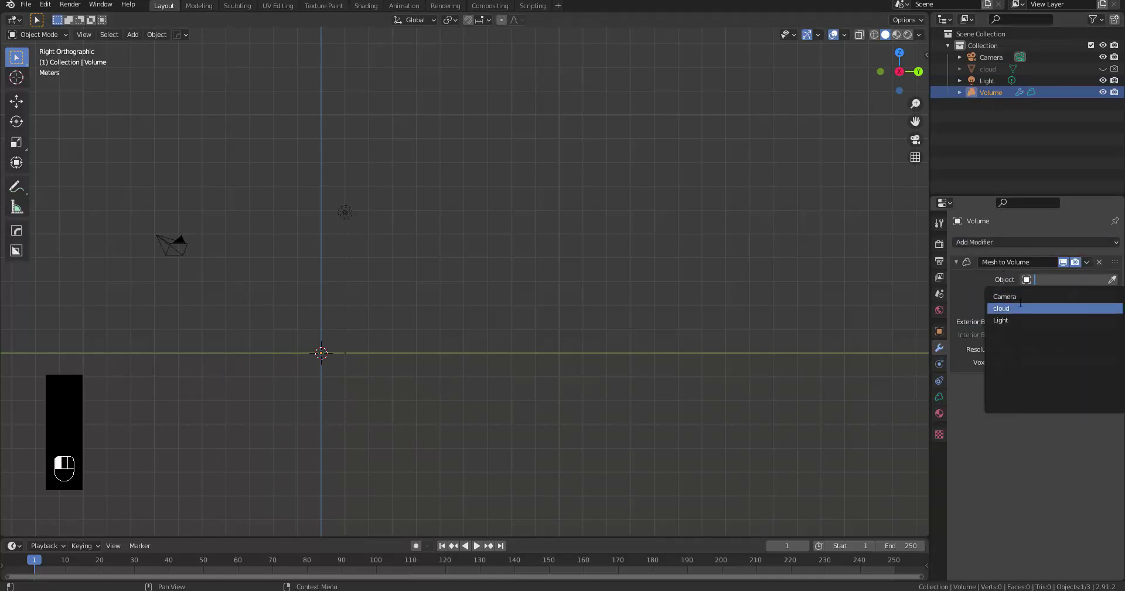
click(1007, 308)
- Set the Mesh to Volume voxel amount to 256
scroll(224, 380, up, 1)
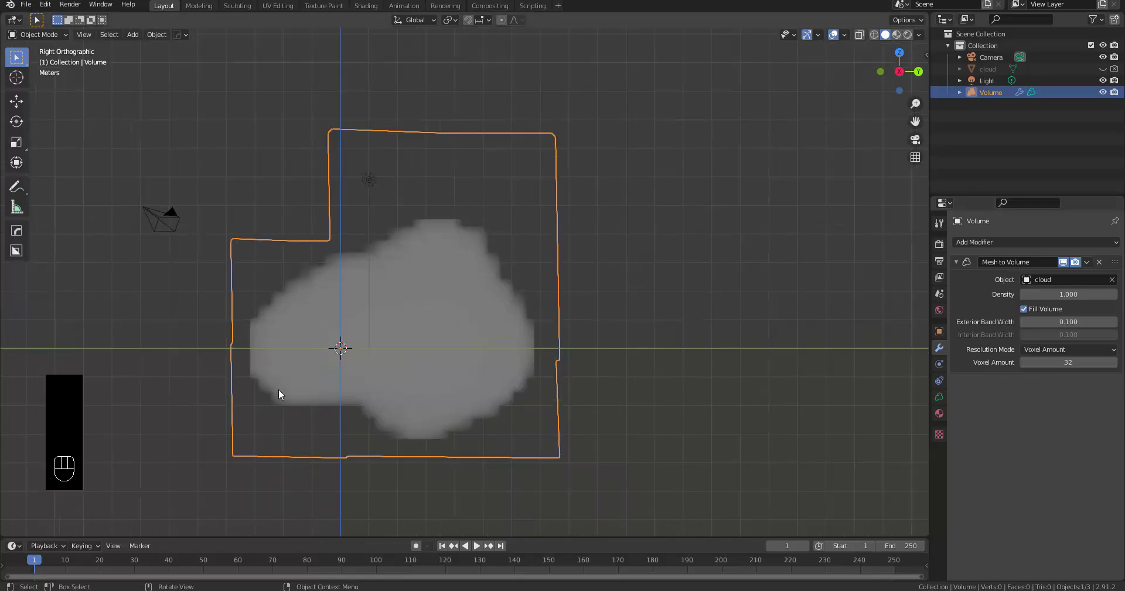
scroll(234, 368, up, 1)
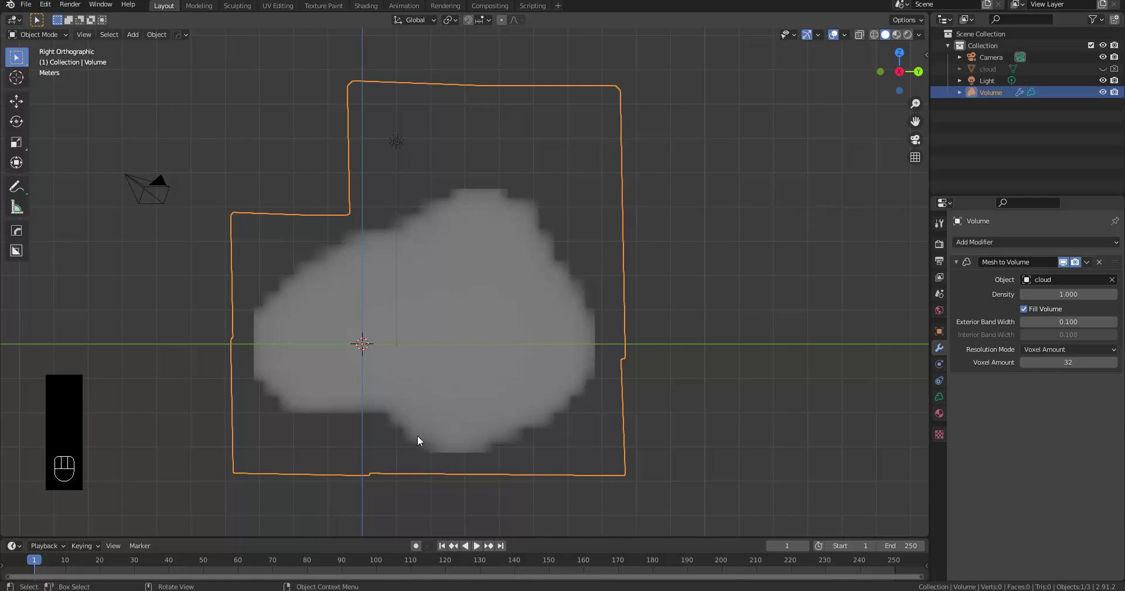
click(1070, 363)
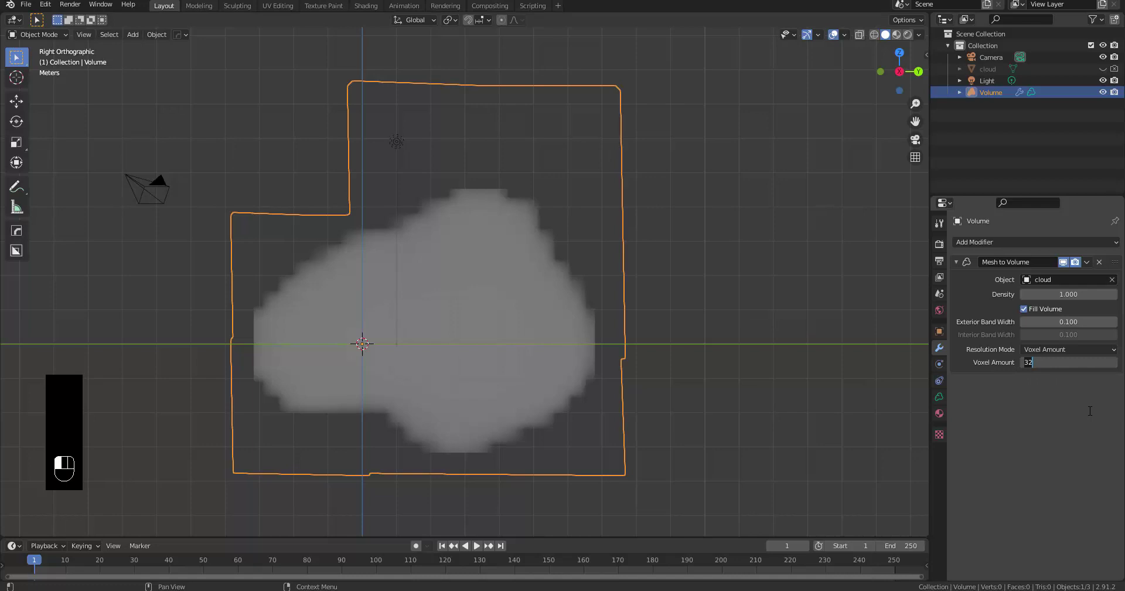
text(256)
key(Return)
mouse_move(350, 353)
middle_down()
mouse_move(572, 361)
mouse_move(316, 358)
middle_up()
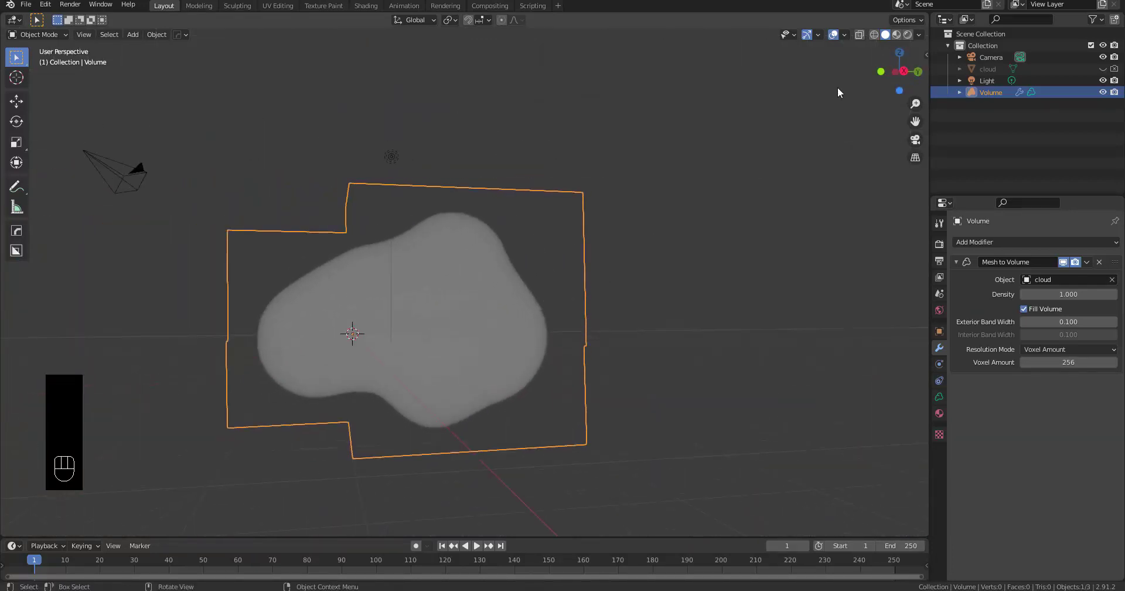
- Switch to rendered shading and drive the world Color with an Environment Texture
click(908, 35)
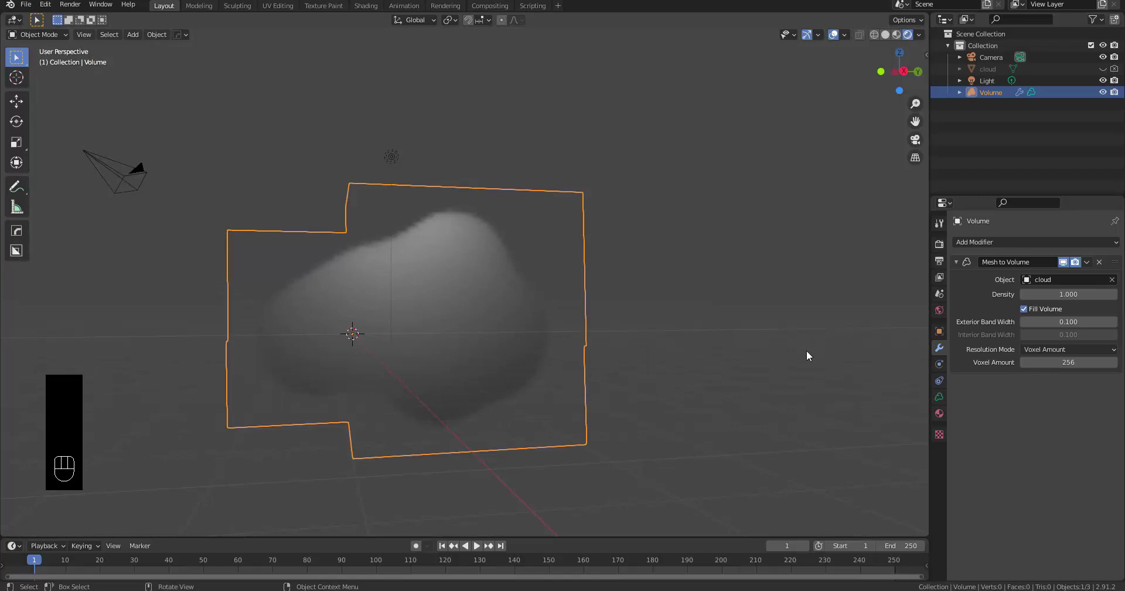
click(939, 310)
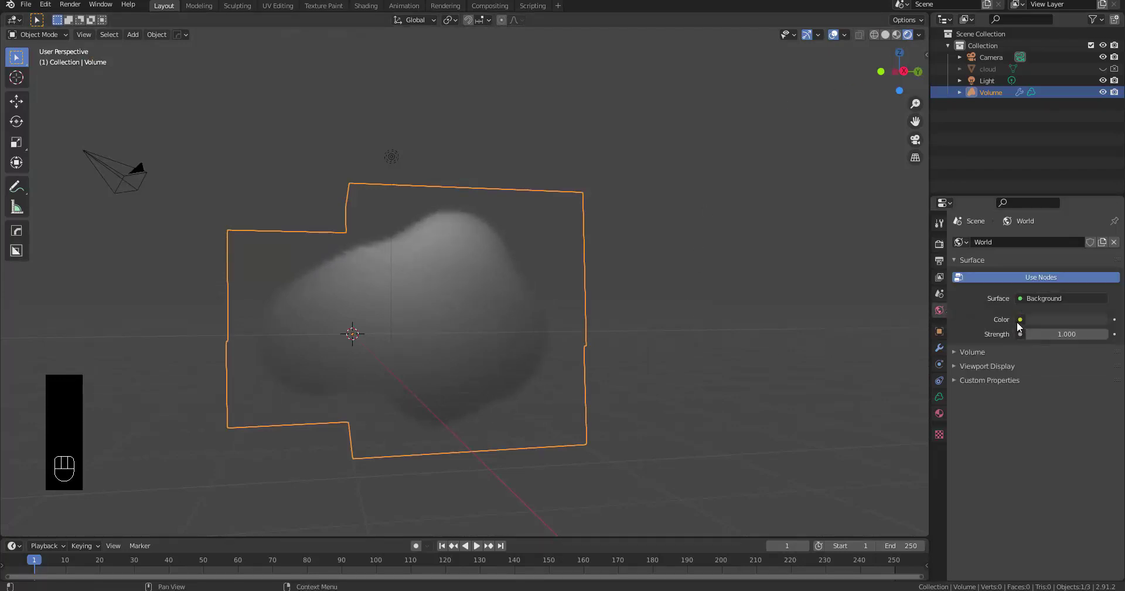
click(1020, 320)
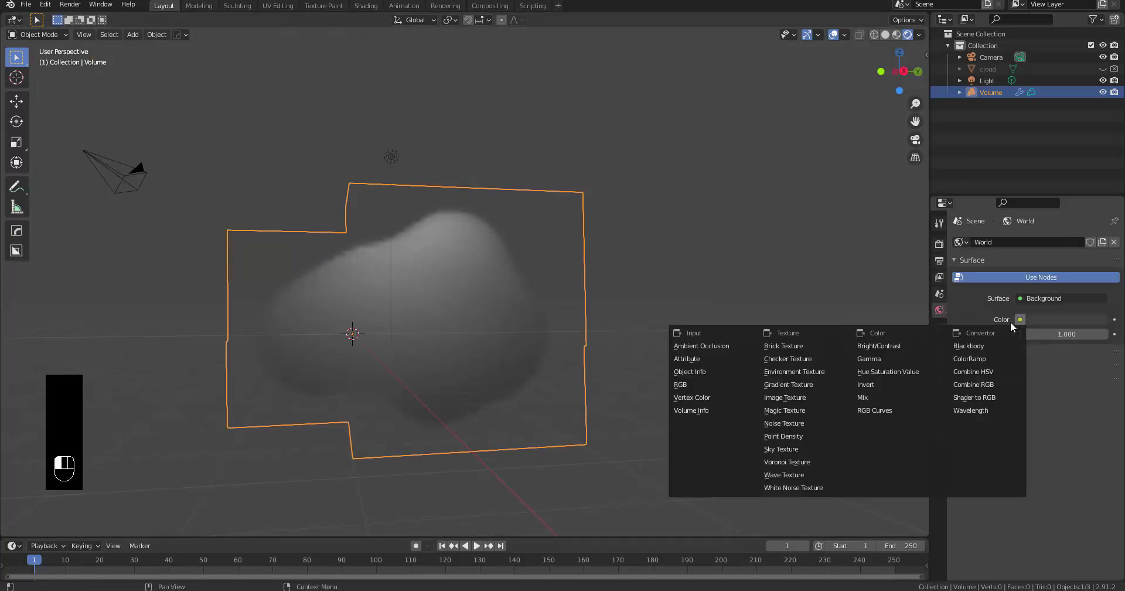
click(820, 374)
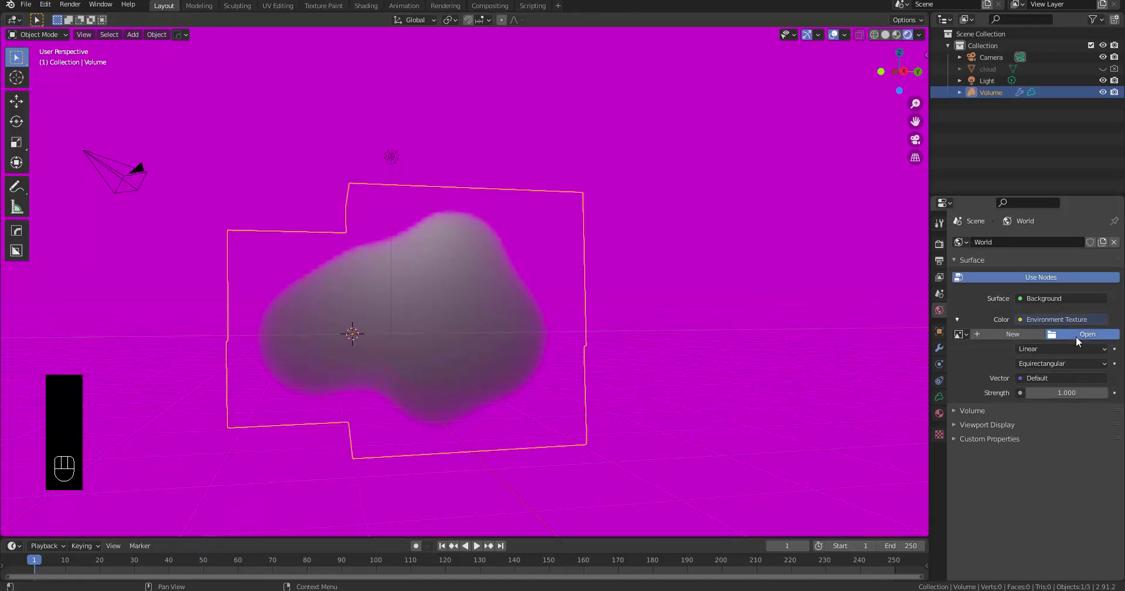
- Load small_harbor_01_2k.hdr from Downloads as the environment image
click(1075, 336)
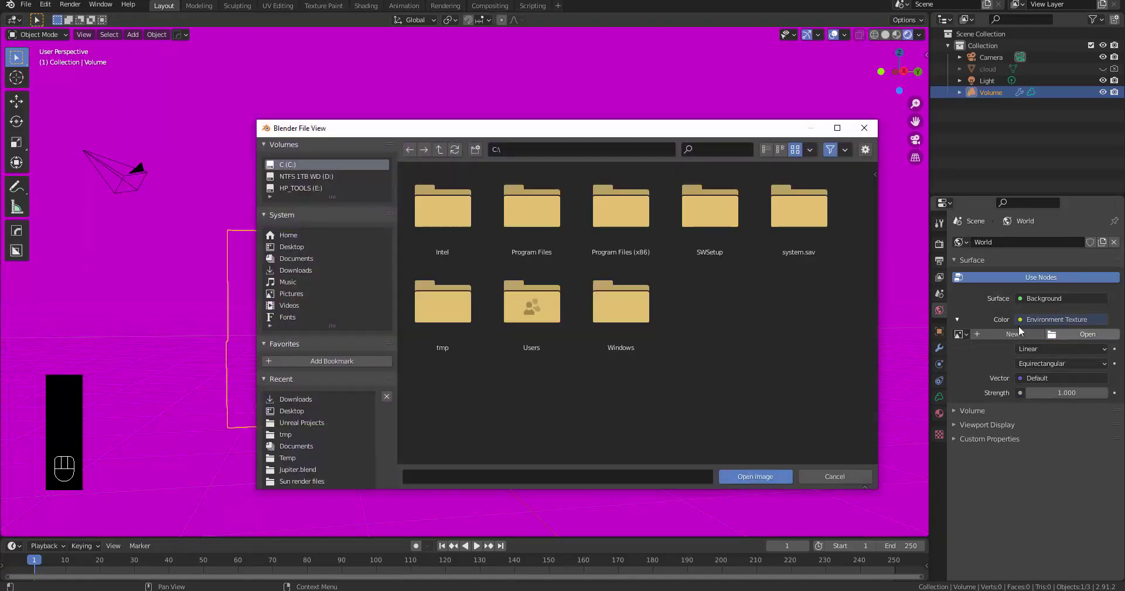
click(301, 268)
scroll(871, 199, down, 2)
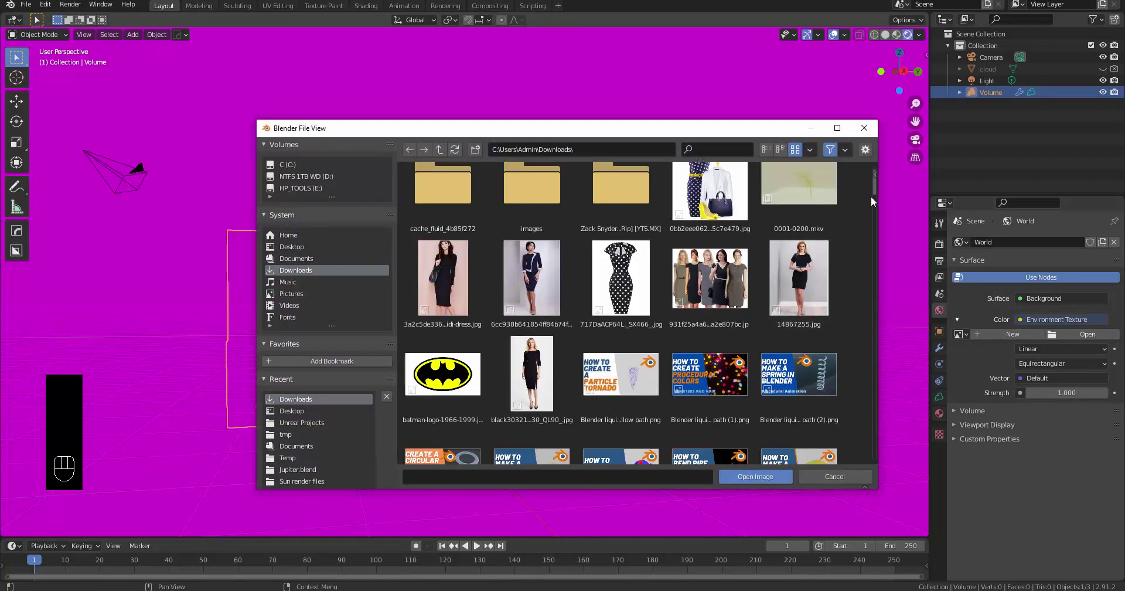
drag(872, 199, 877, 522)
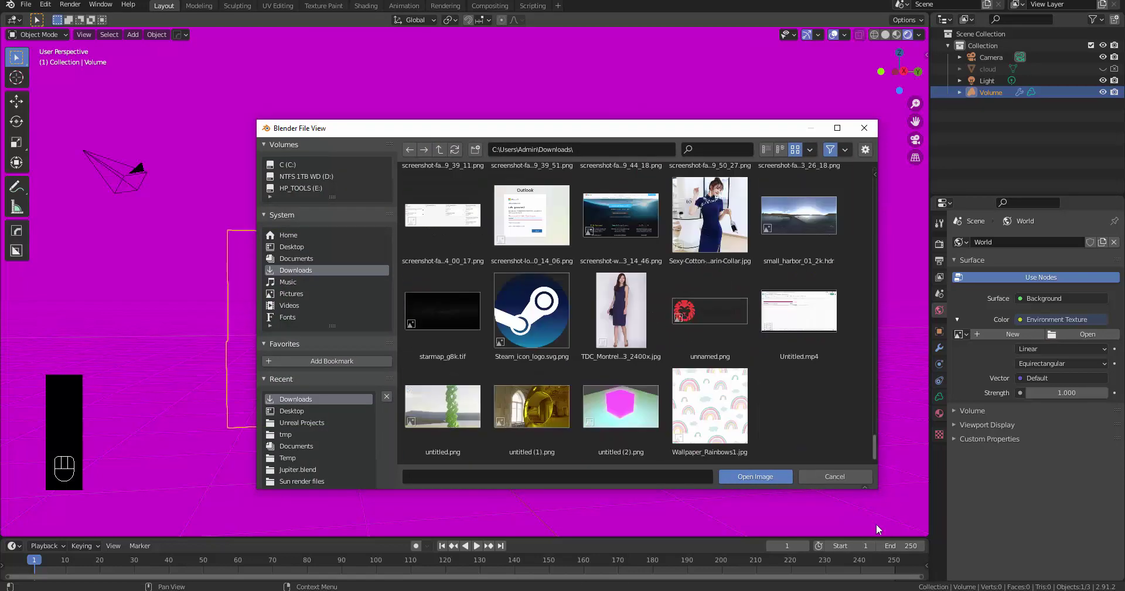
double_click(769, 236)
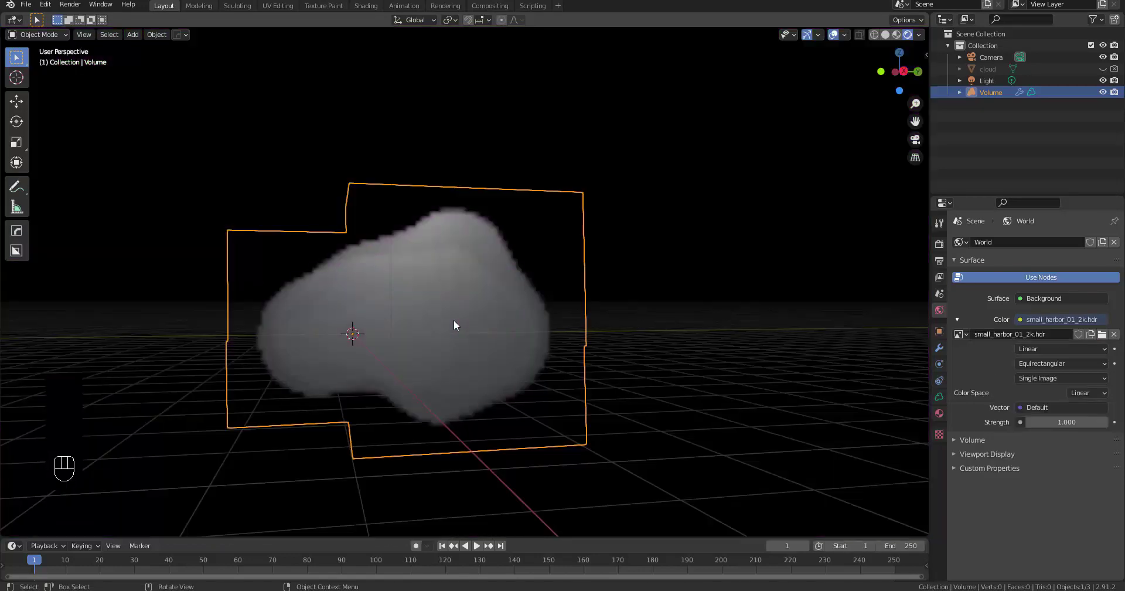
scroll(449, 323, up, 2)
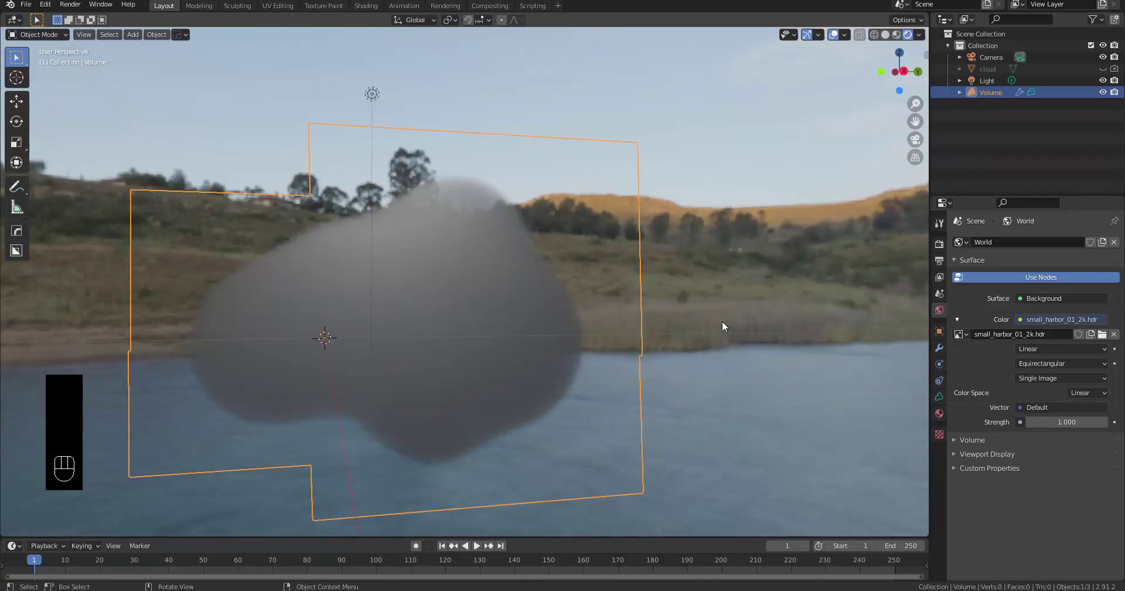
scroll(546, 344, down, 3)
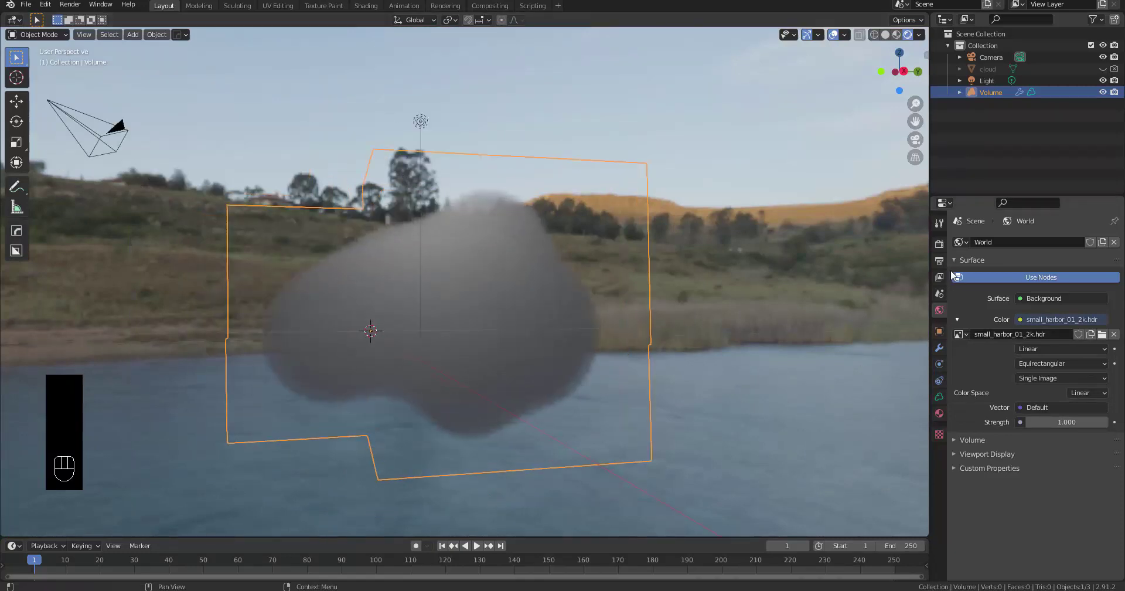
- Enable Ambient Occlusion, Bloom and Screen Space Reflections in the Eevee render settings
click(938, 245)
click(962, 321)
click(962, 335)
click(962, 378)
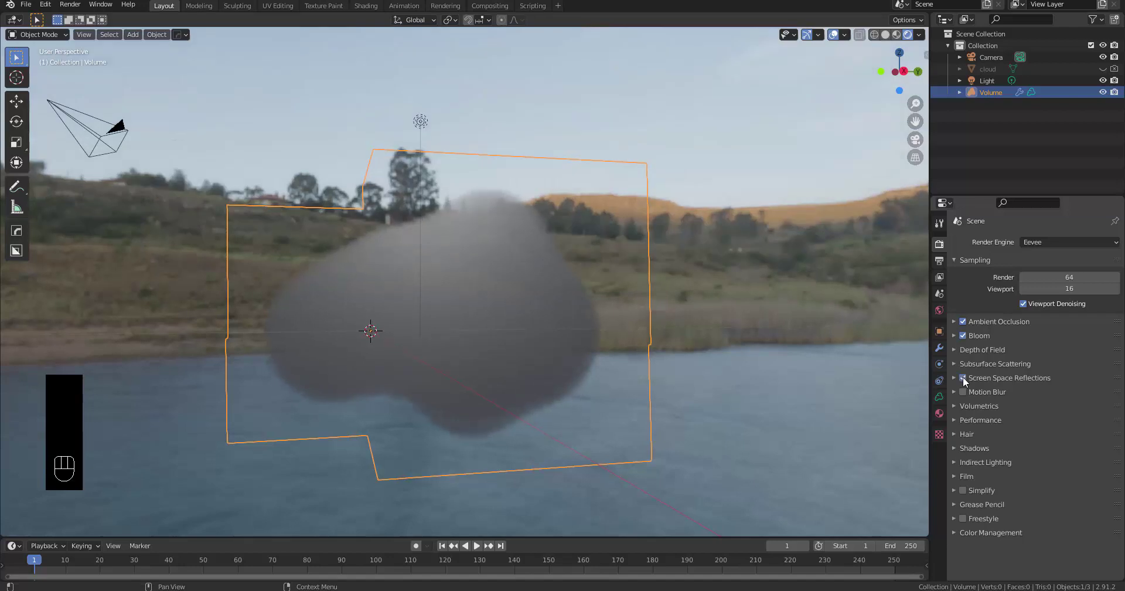
- Set volumetric tile size to 2 px, enable Volumetric Shadows, and turn on SSR Refraction
click(965, 407)
click(1040, 449)
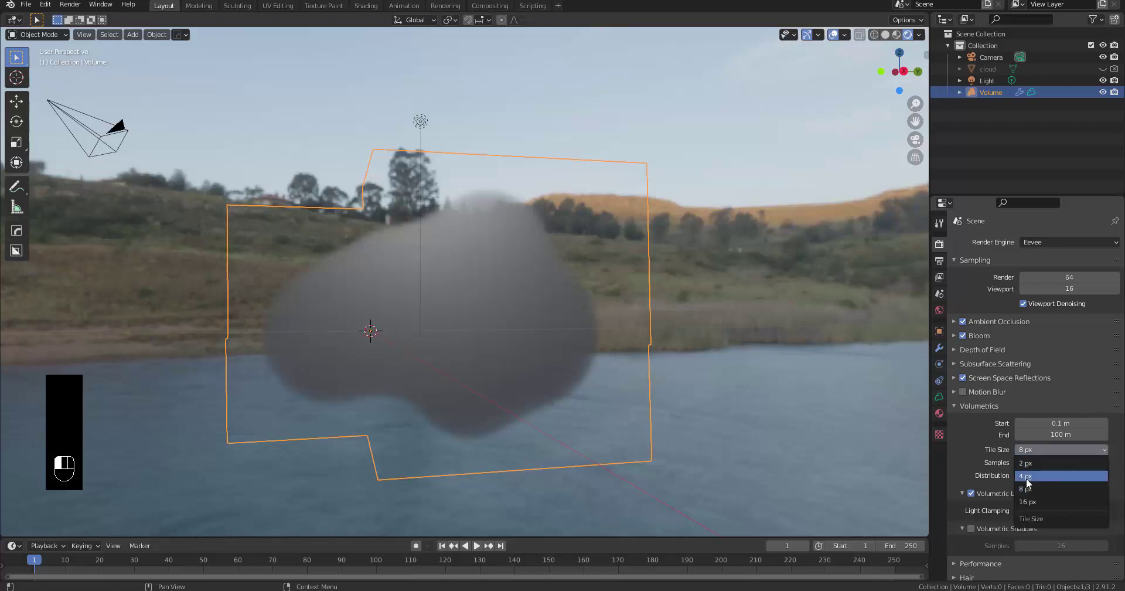
click(1025, 476)
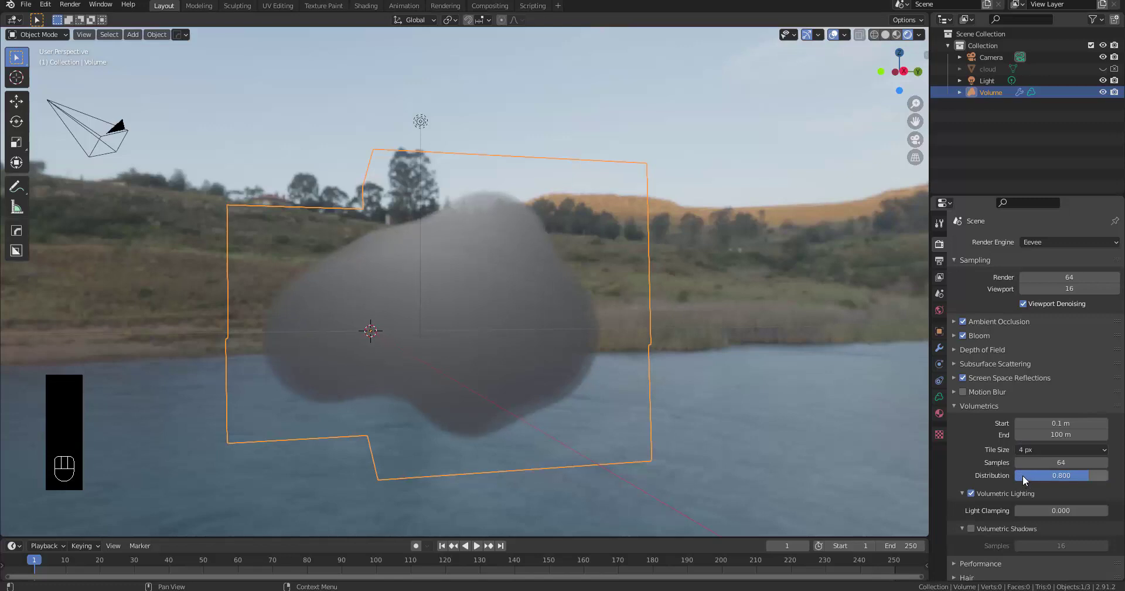
click(971, 528)
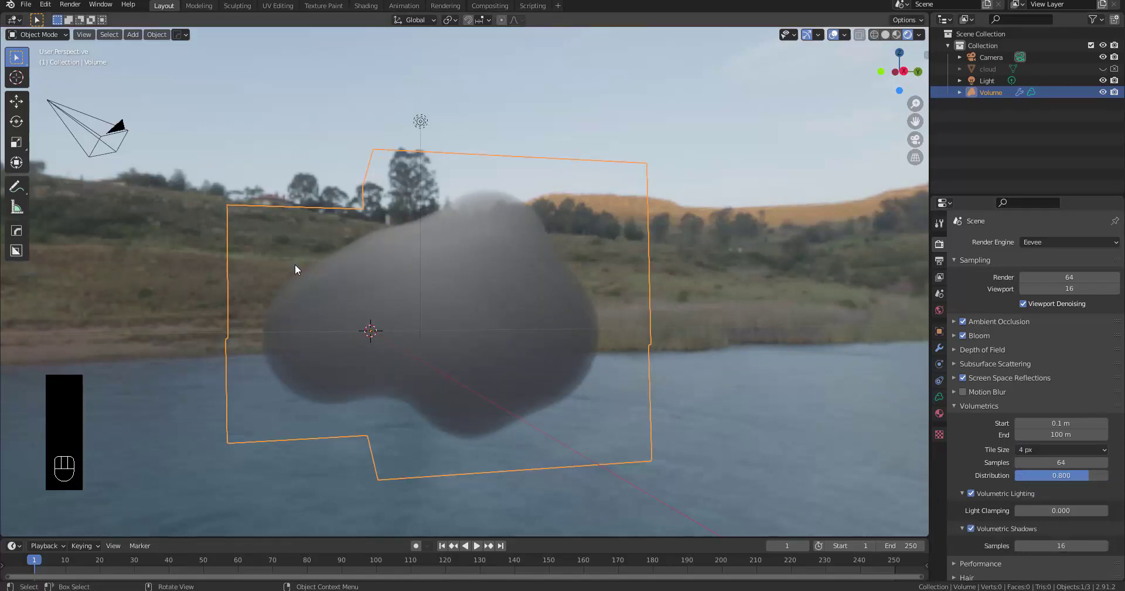
click(1064, 450)
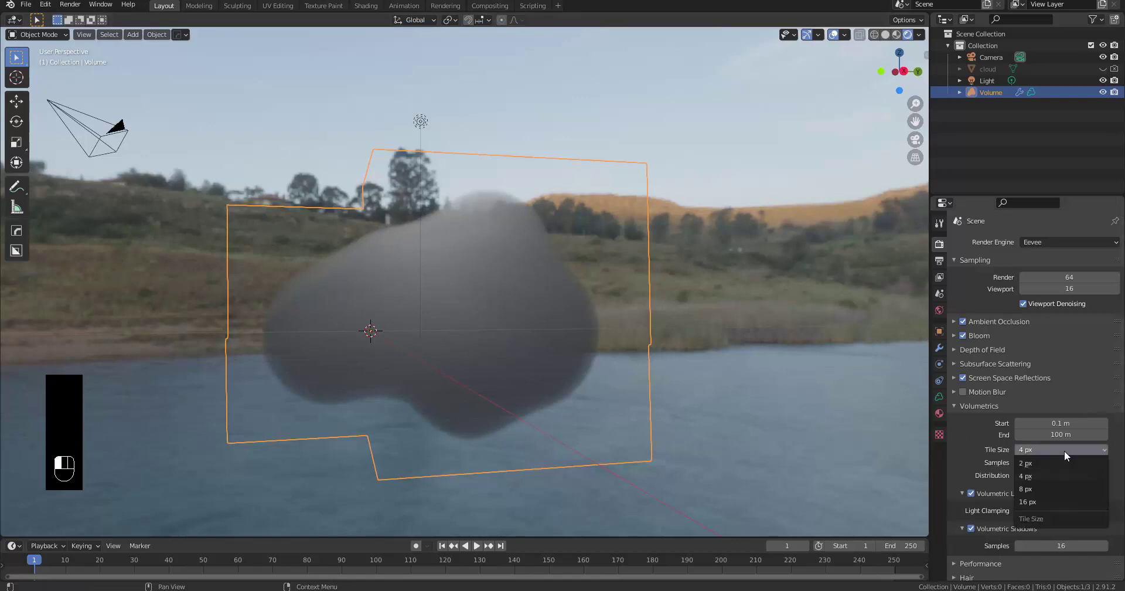
click(1031, 463)
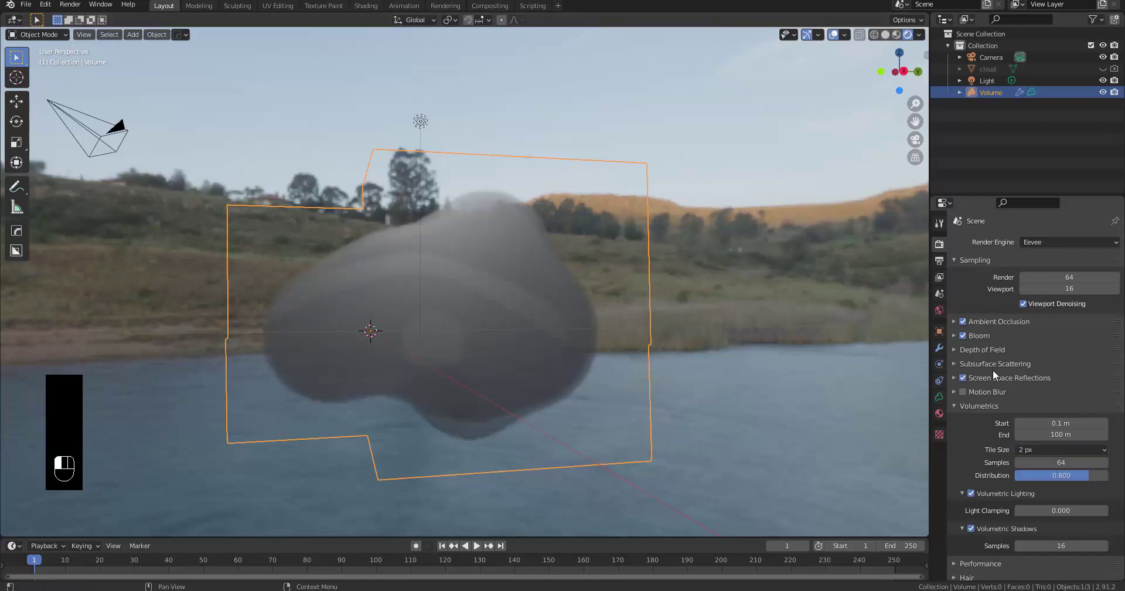
click(1001, 379)
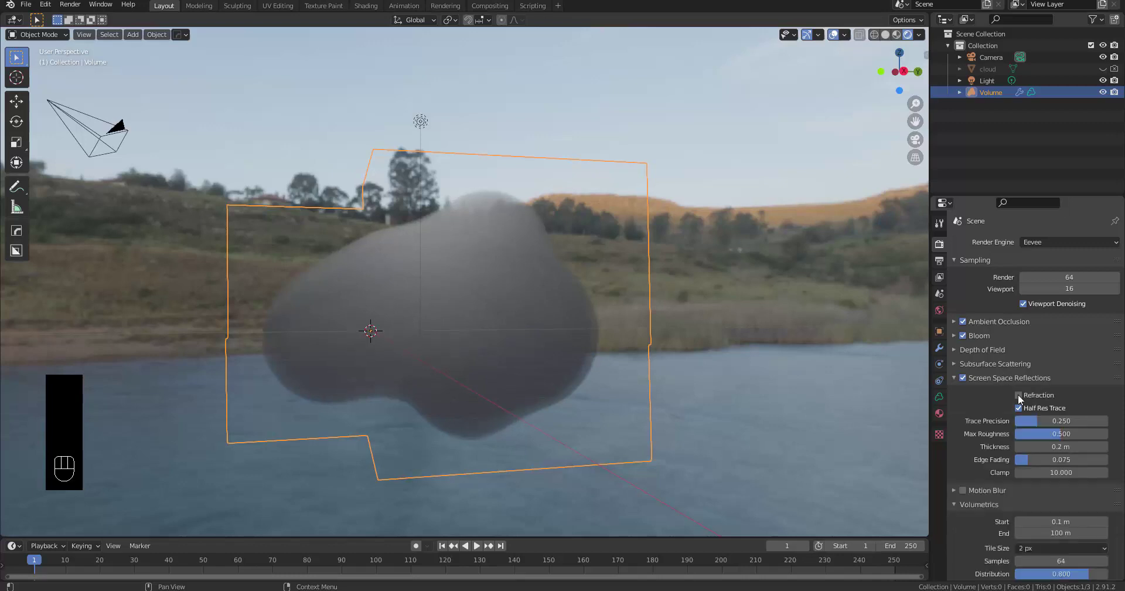
click(1018, 395)
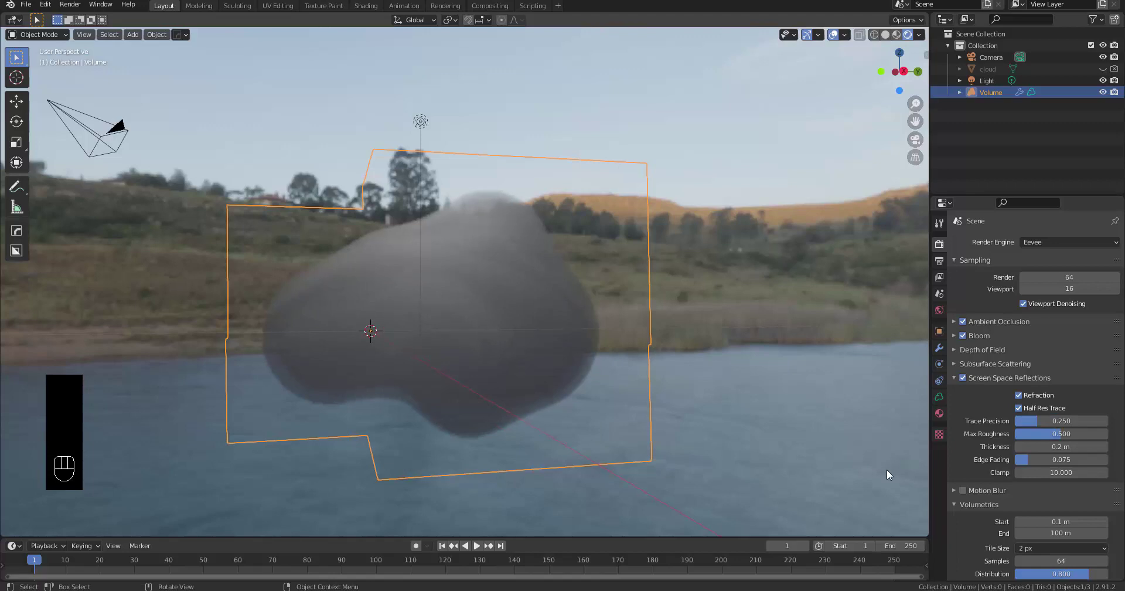
- Add a Volume Displace modifier below Mesh to Volume and create a new texture for it
click(939, 347)
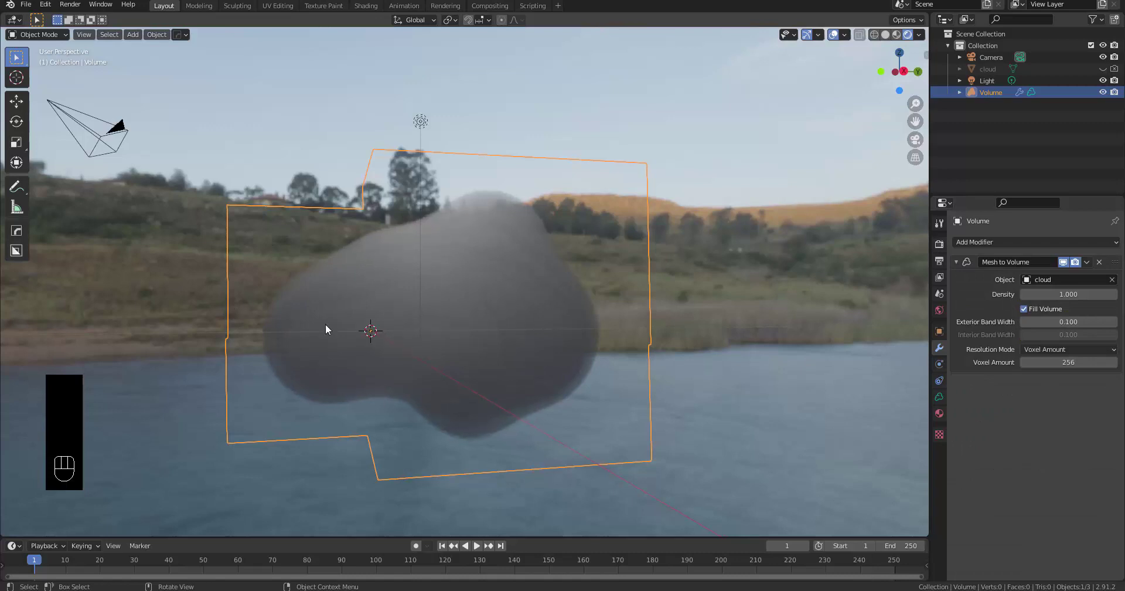
key(KP_3)
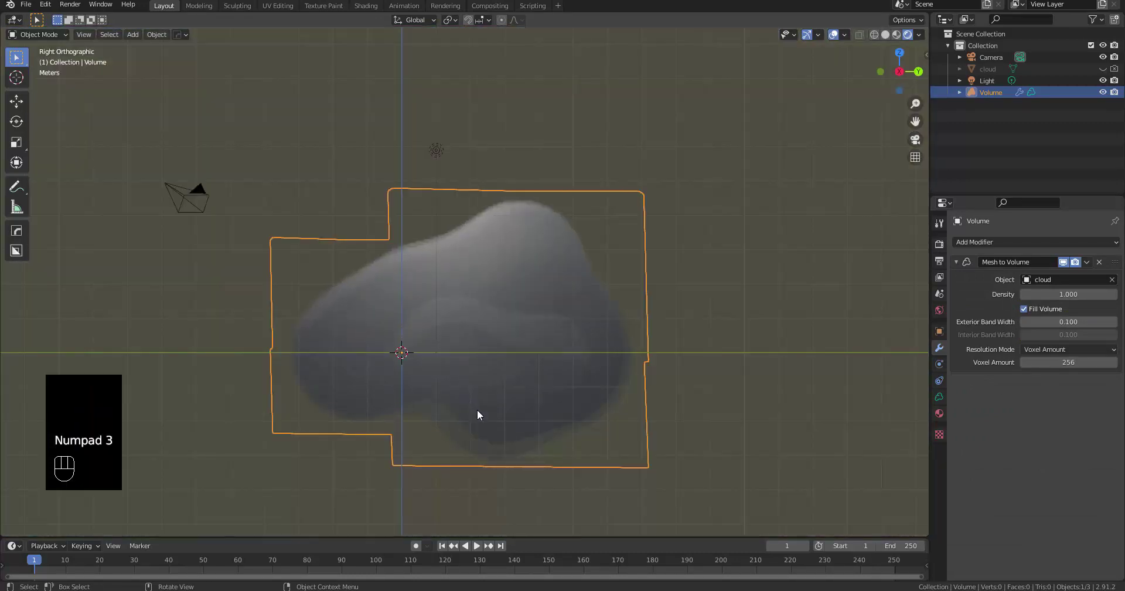
middle_drag(477, 413, 475, 414)
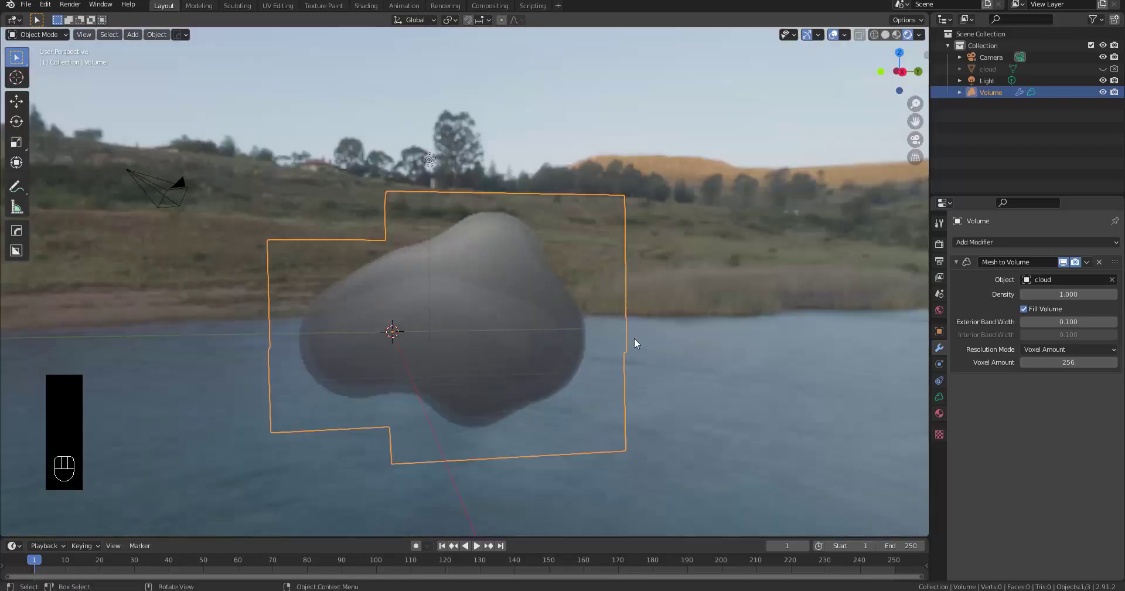
click(1008, 243)
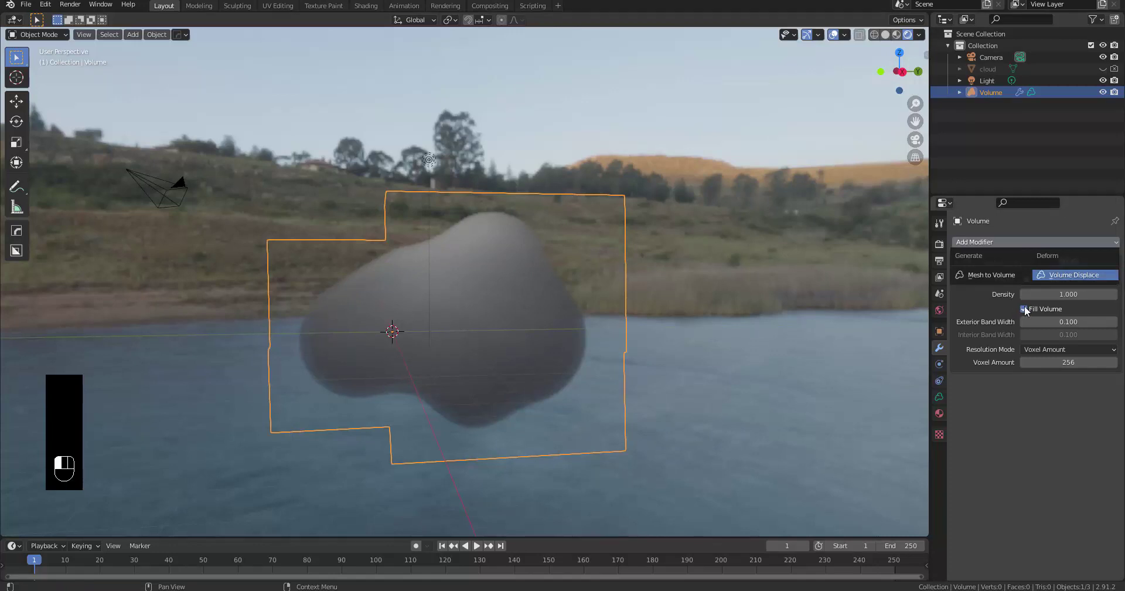
key(Return)
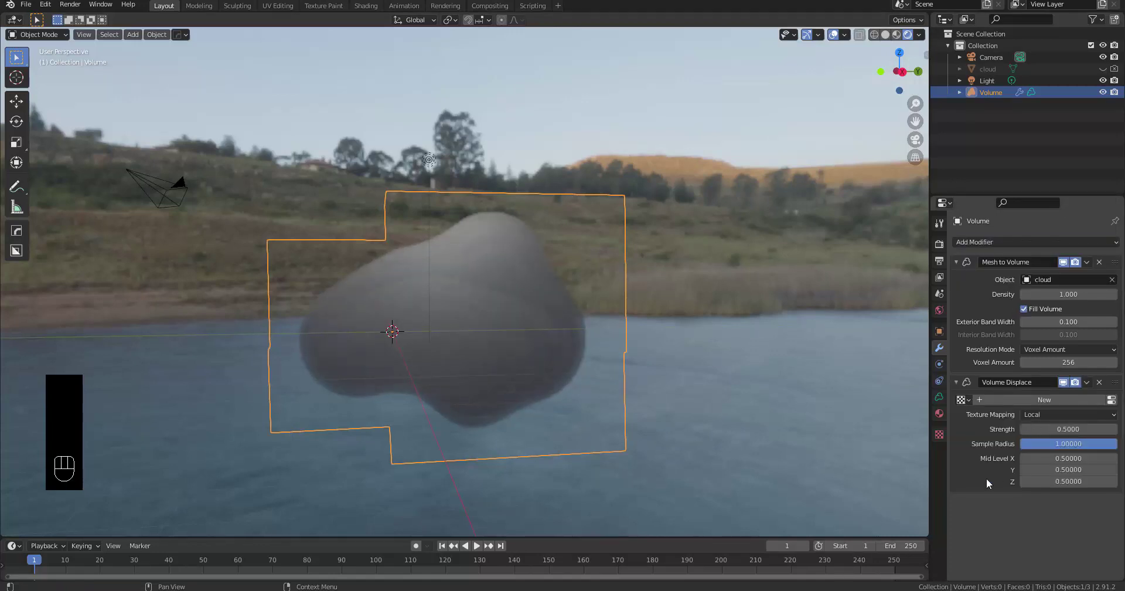
click(1047, 396)
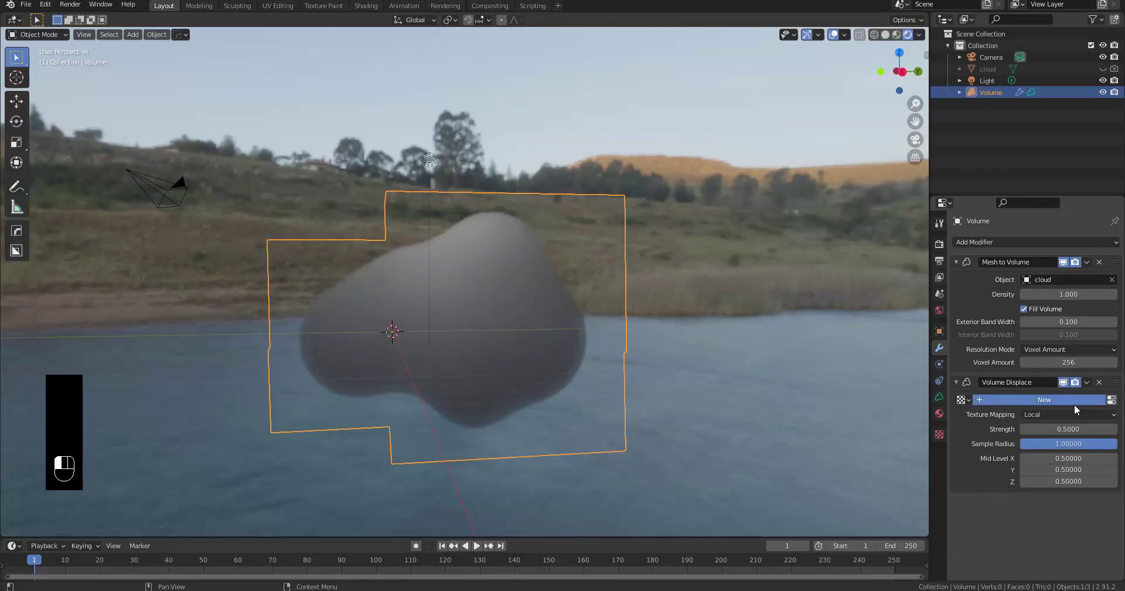
- Set the displacement texture's type to Clouds
click(939, 434)
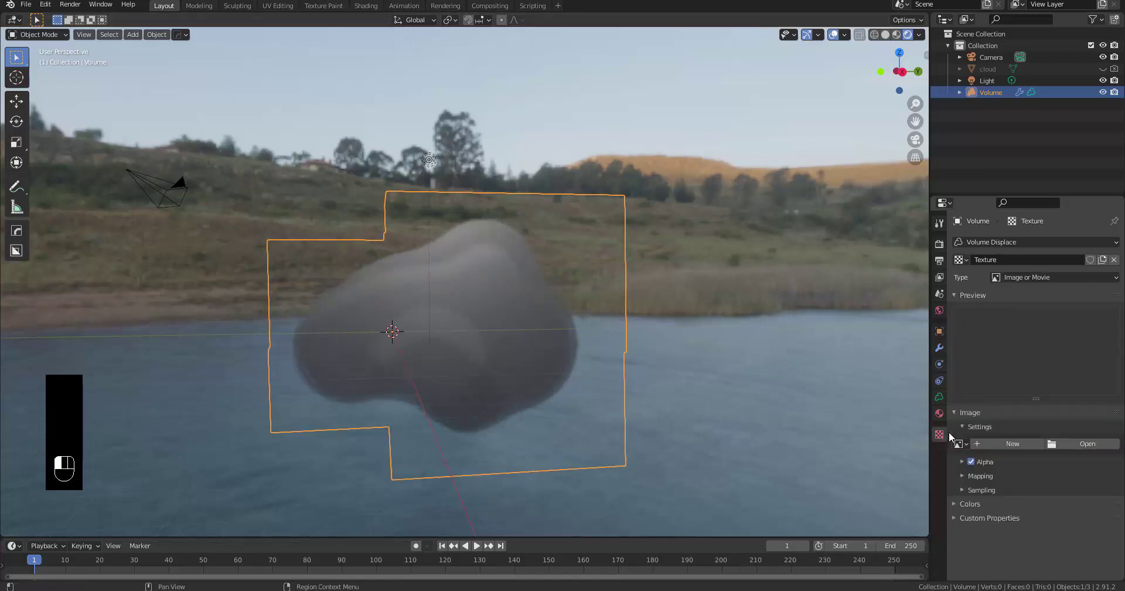
click(1061, 276)
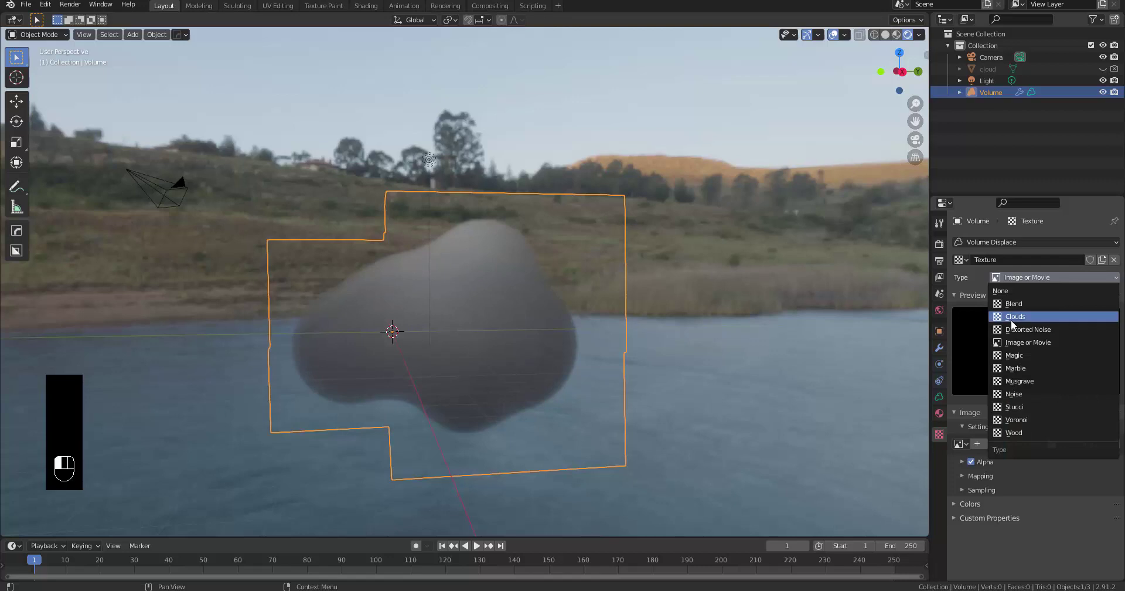
click(1012, 320)
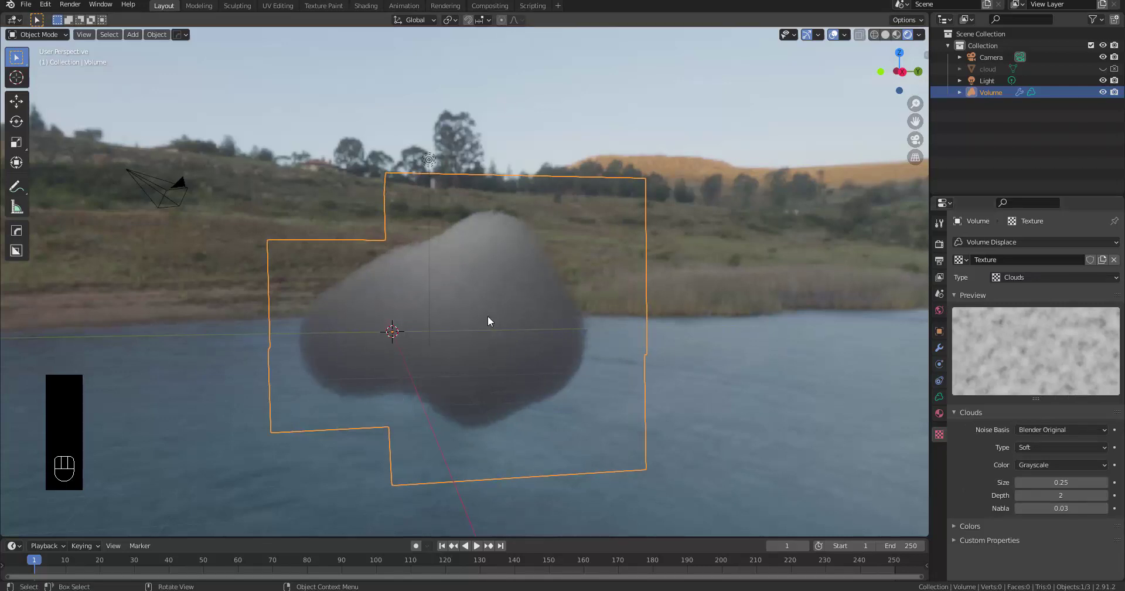
- Raise the Volume Displace strength to 1.0
click(940, 348)
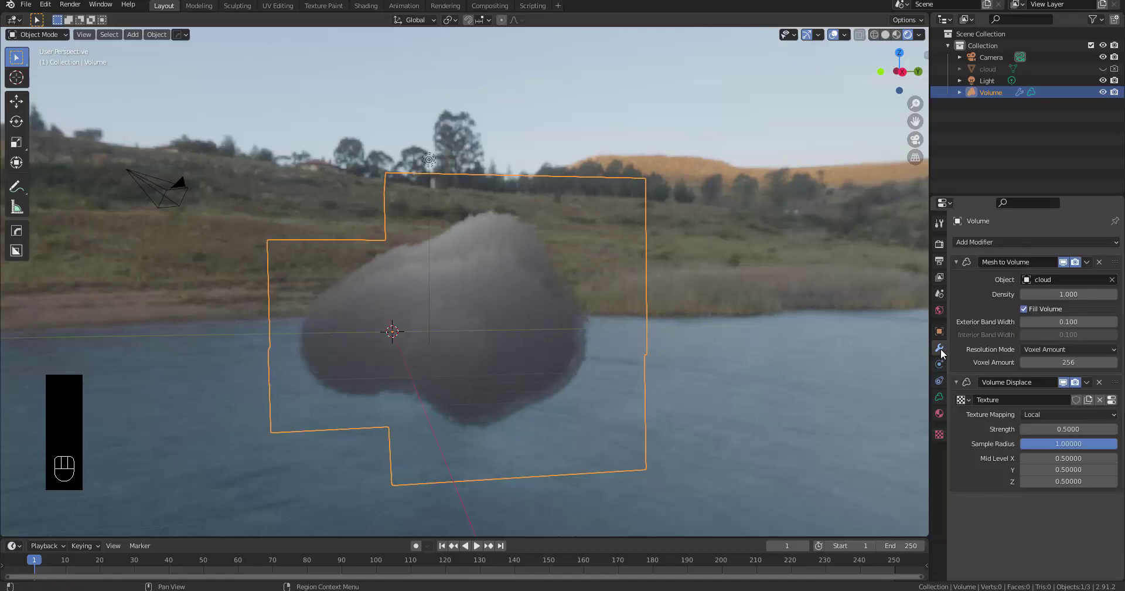
click(1066, 428)
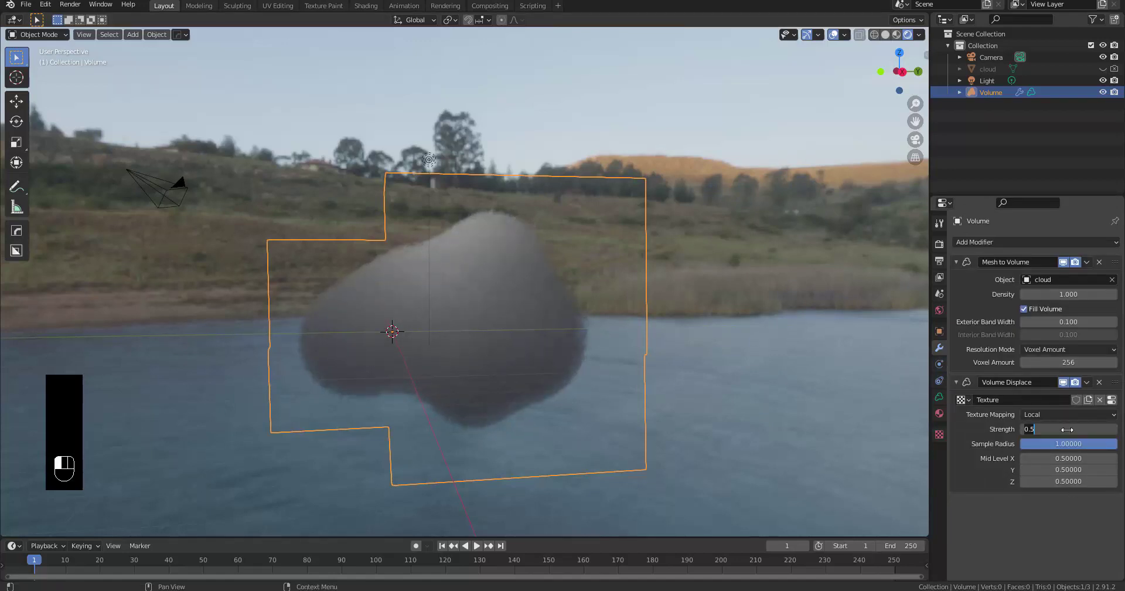
key(BackSpace)
key(BackSpace)
key(BackSpace)
text(1)
key(Return)
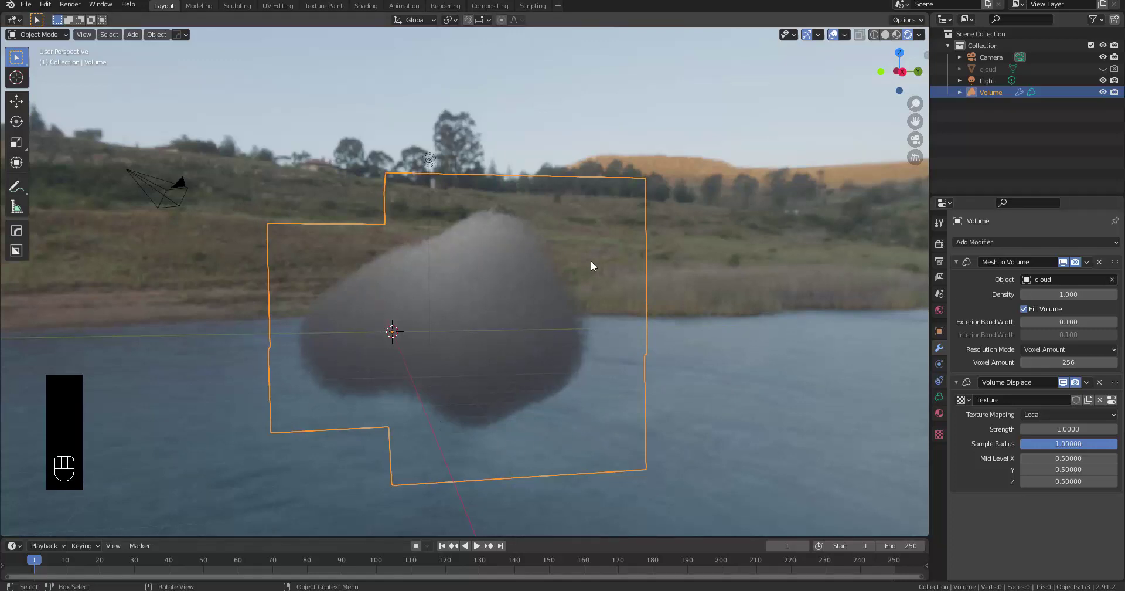
- Select the Light and set its colour to pure white, hex FFFFFF
click(984, 82)
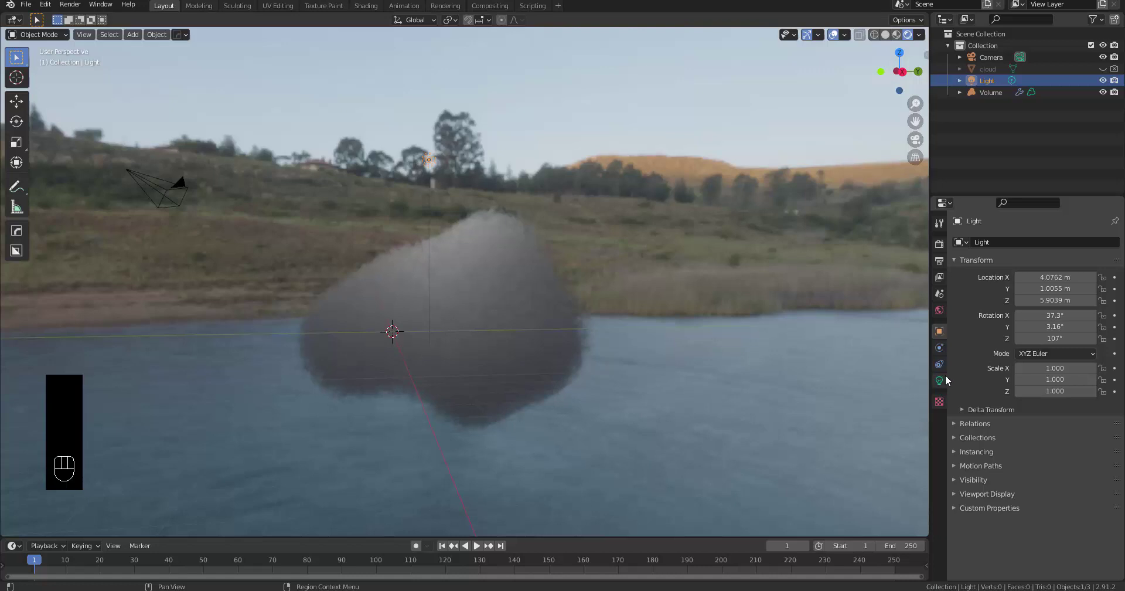
click(939, 381)
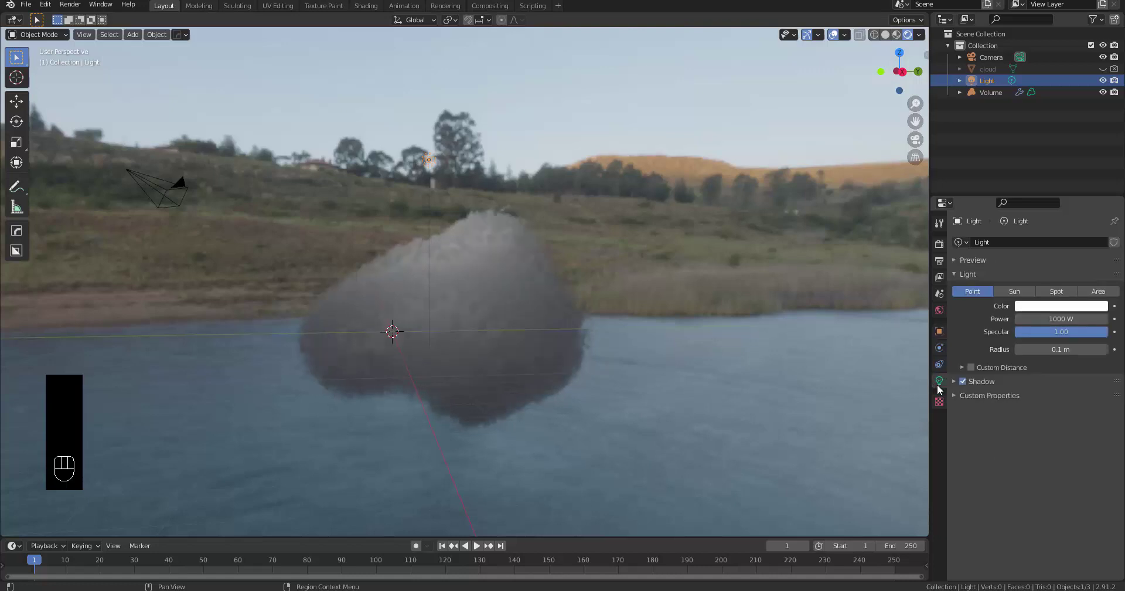
click(1047, 306)
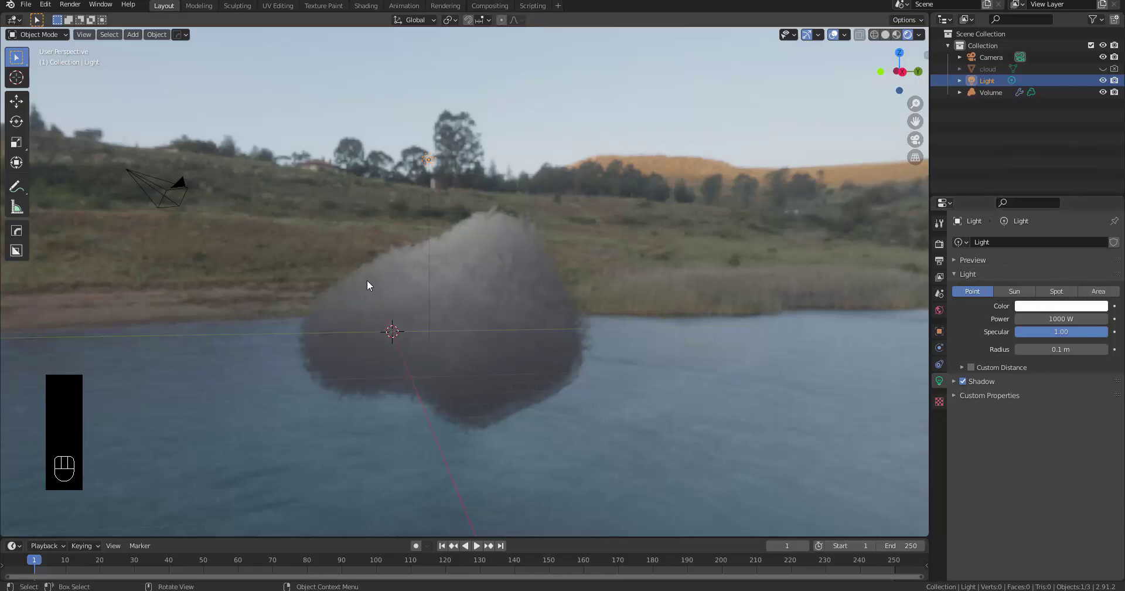
click(1051, 311)
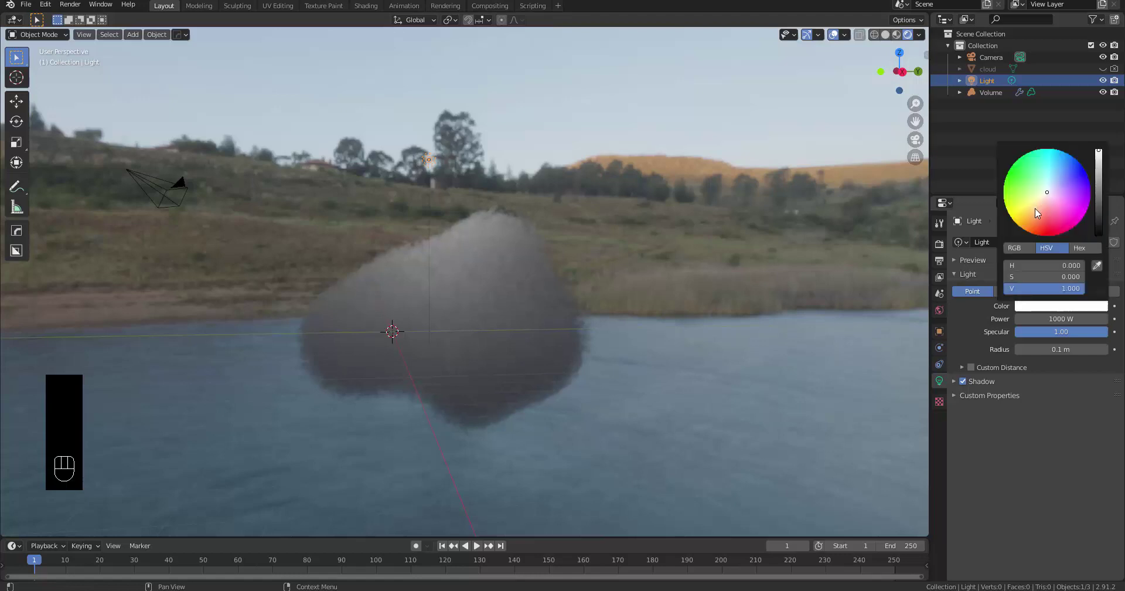
click(1029, 212)
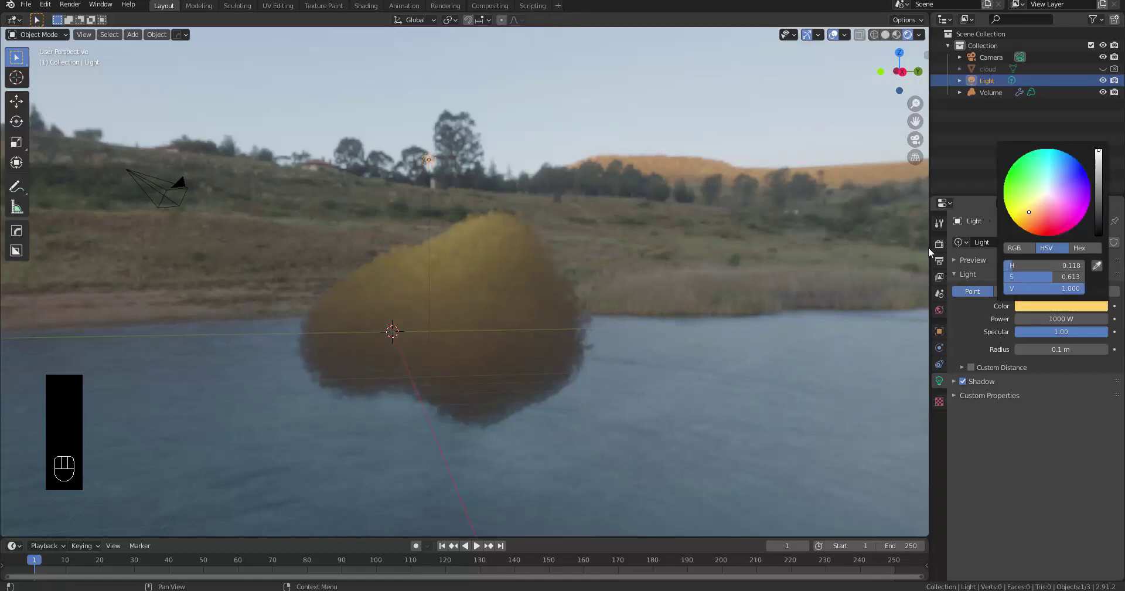
click(1052, 305)
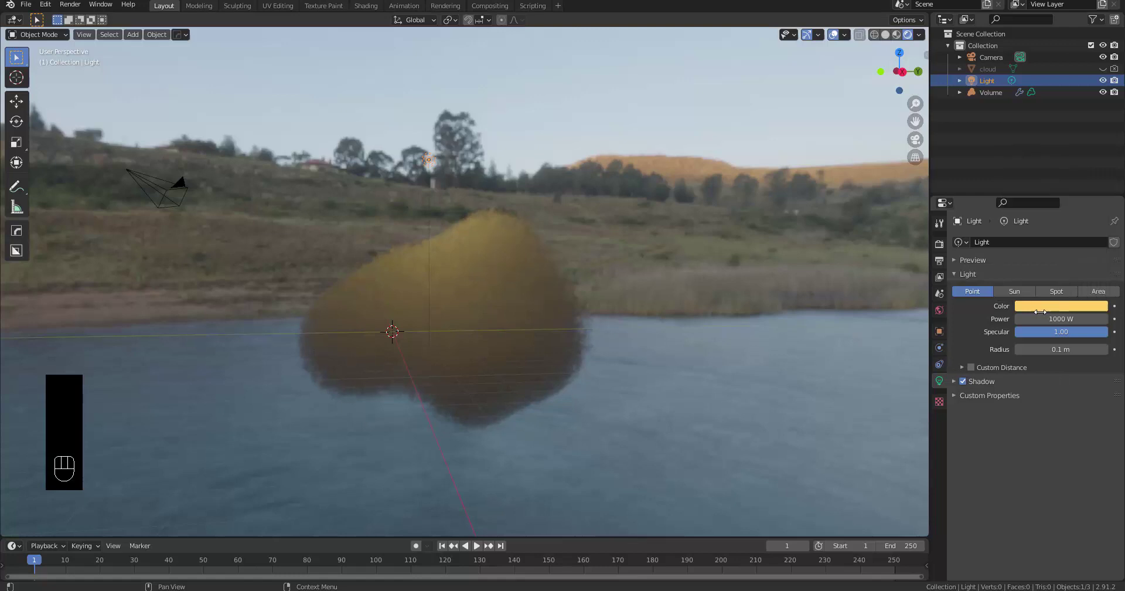
click(1040, 312)
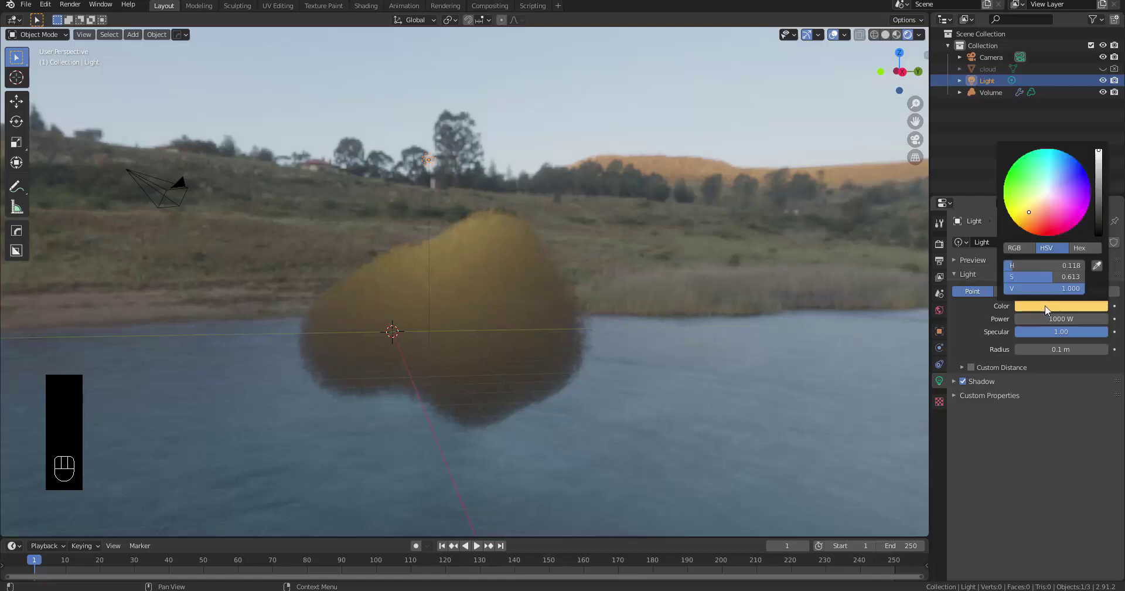
click(1064, 255)
click(1052, 262)
text(fffff)
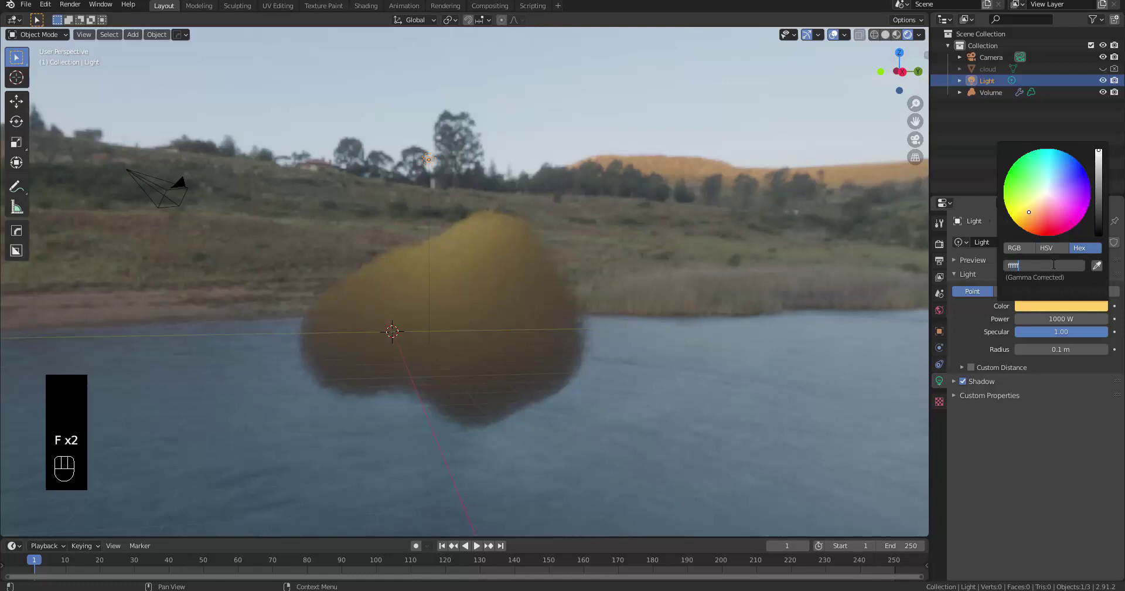
key(Return)
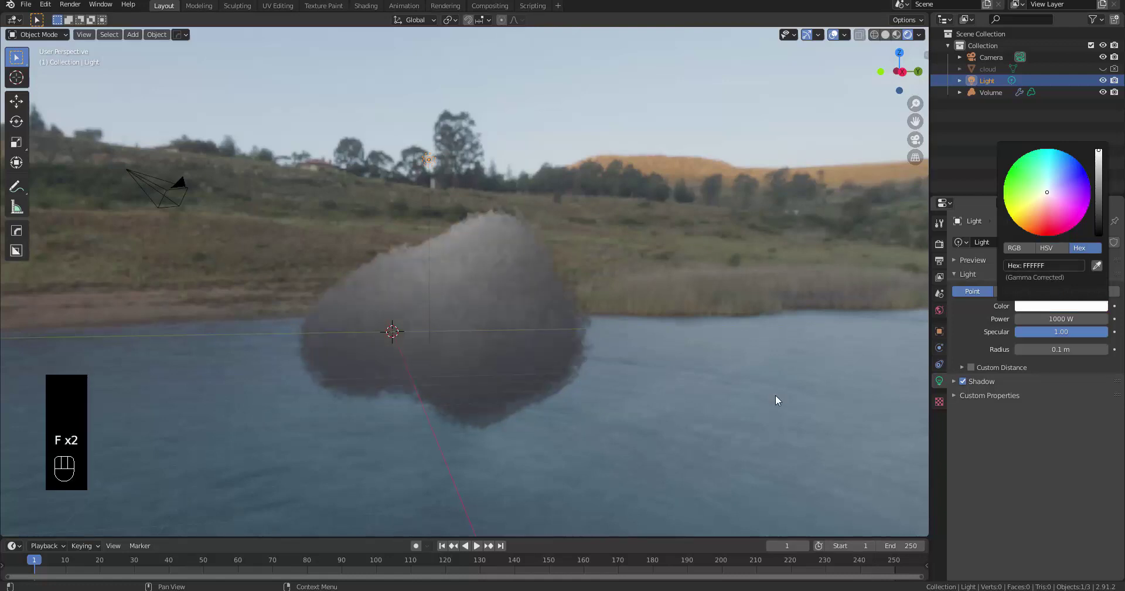
- Change the light's power from 1000 W to 2000 W
click(1053, 318)
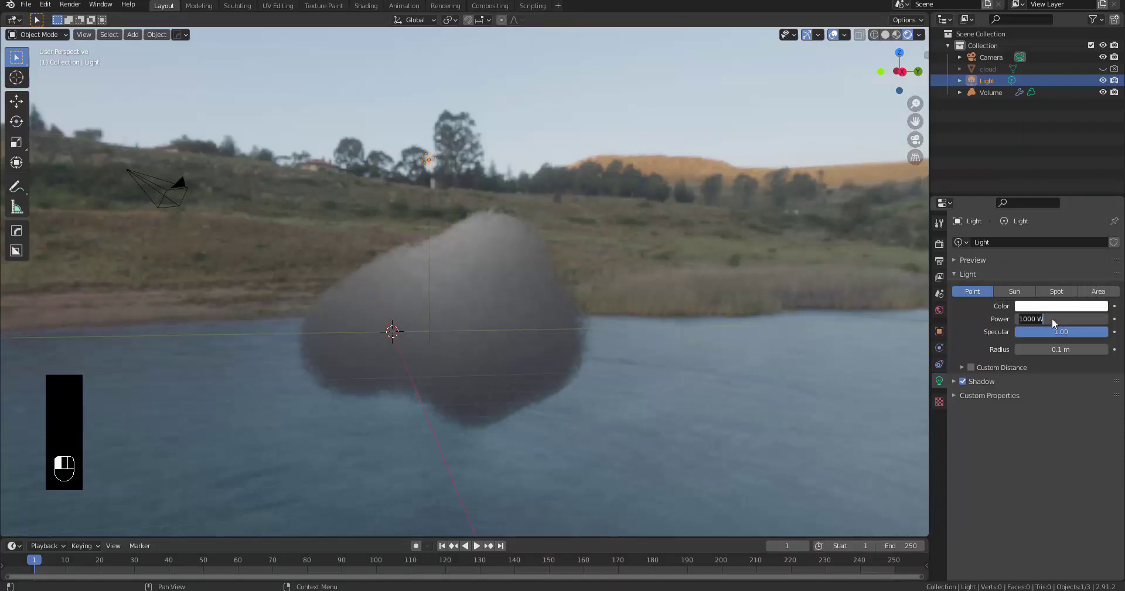
text(200)
key(Return)
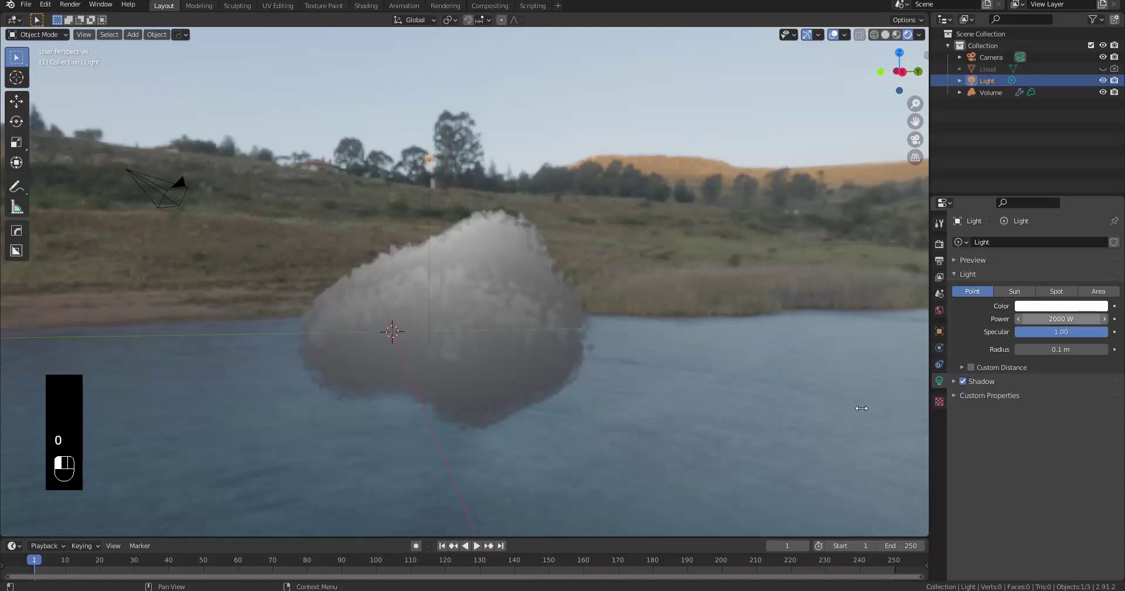
- Select the Volume object, show its Material.001 properties, and enlarge the bottom area
click(522, 339)
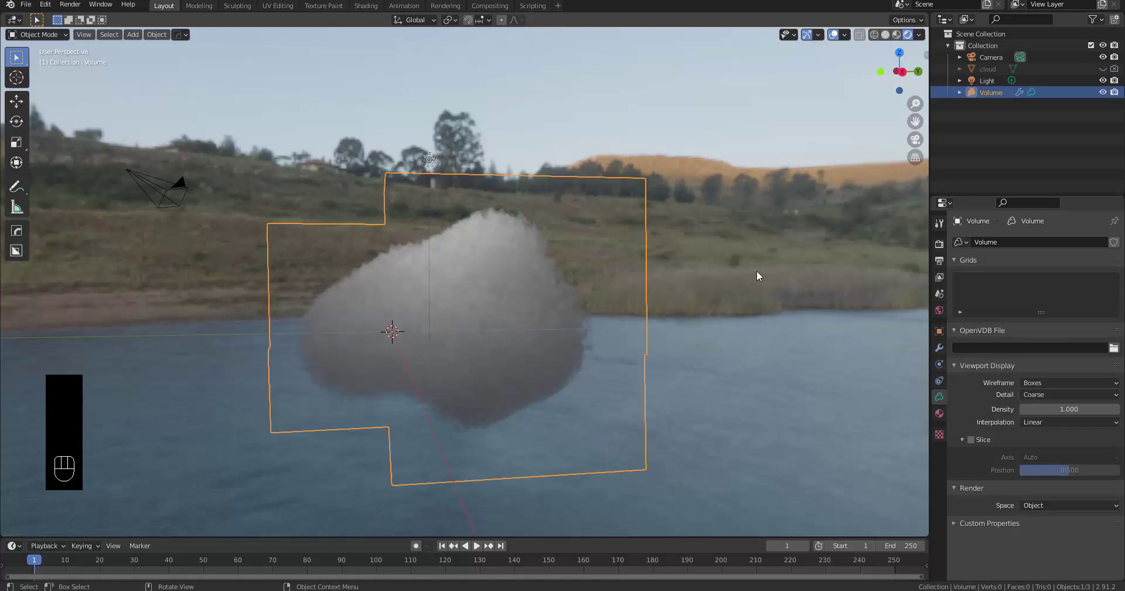
click(944, 416)
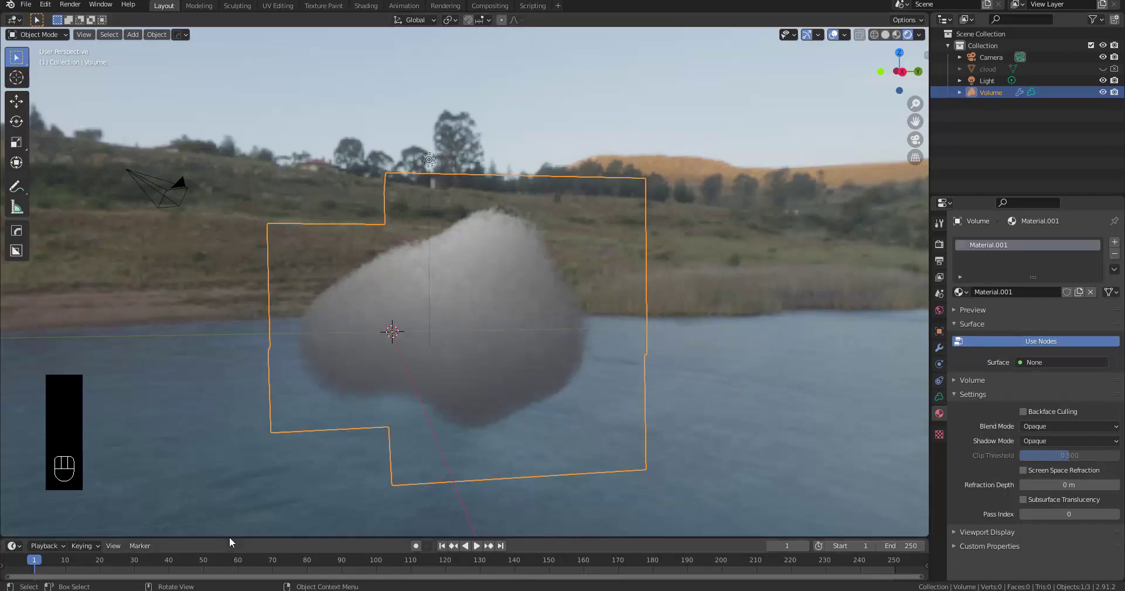
drag(251, 415, 12, 392)
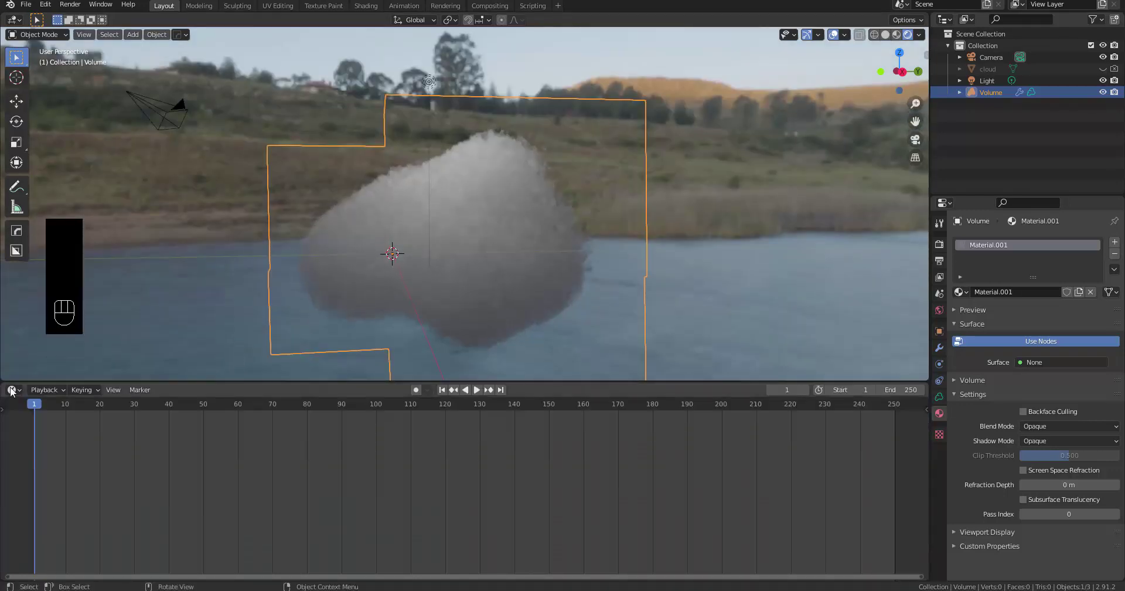
- Switch the bottom timeline to the Shader Editor and enlarge the Principled Volume and Material Output nodes
click(11, 390)
click(48, 485)
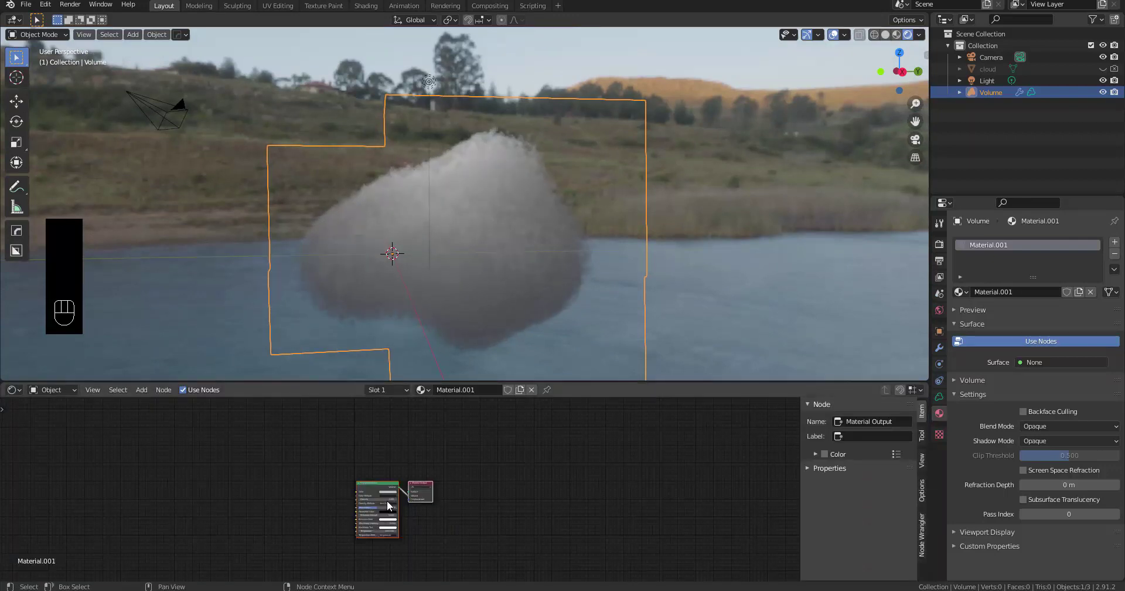
scroll(387, 501, up, 3)
scroll(393, 499, up, 7)
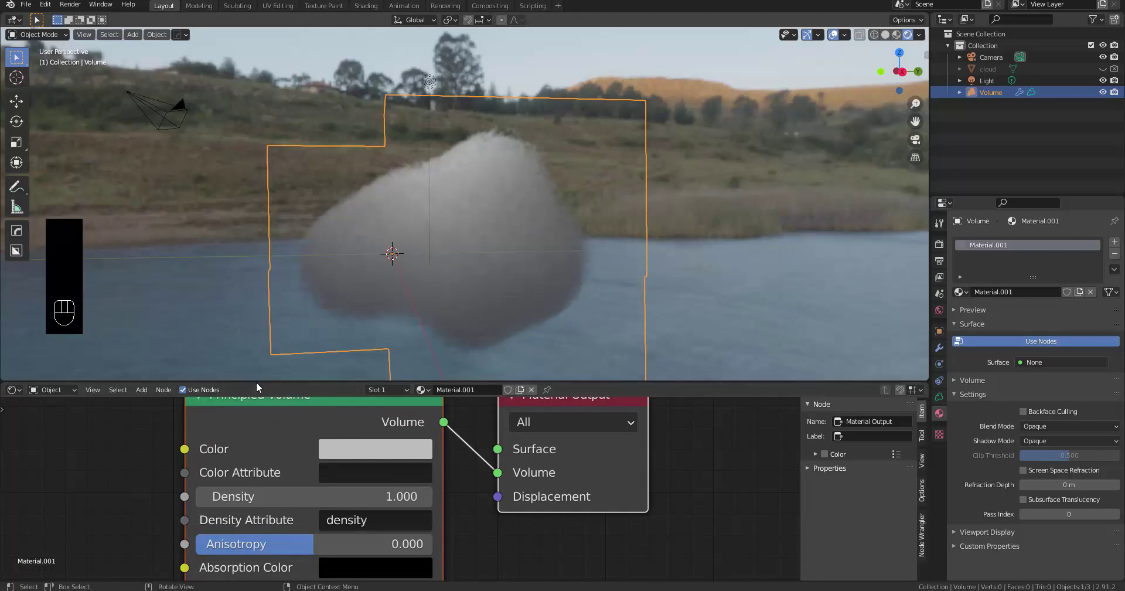
drag(256, 381, 262, 303)
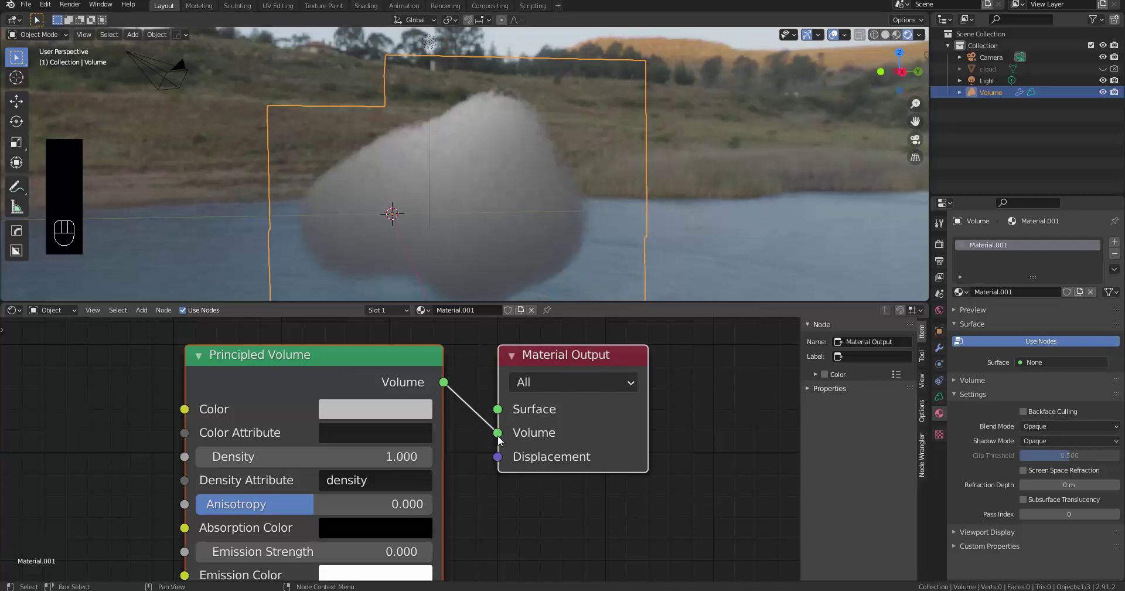
mouse_move(499, 437)
mouse_down()
mouse_move(496, 422)
mouse_move(498, 434)
mouse_up()
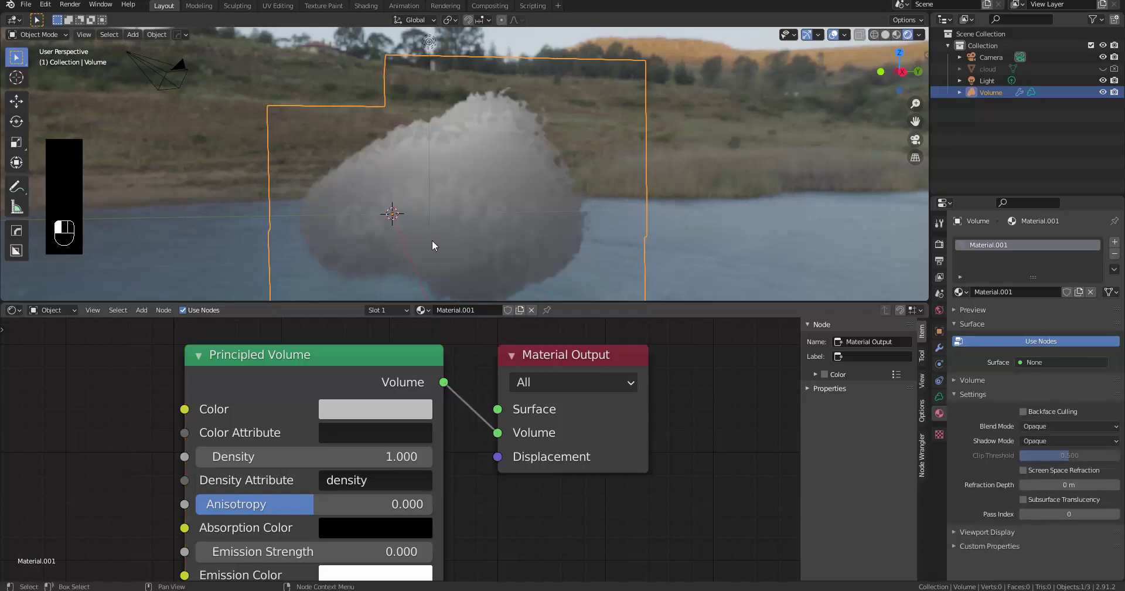
- Set the Principled Volume colour to near-white F0F8FF
click(375, 413)
drag(508, 146, 505, 97)
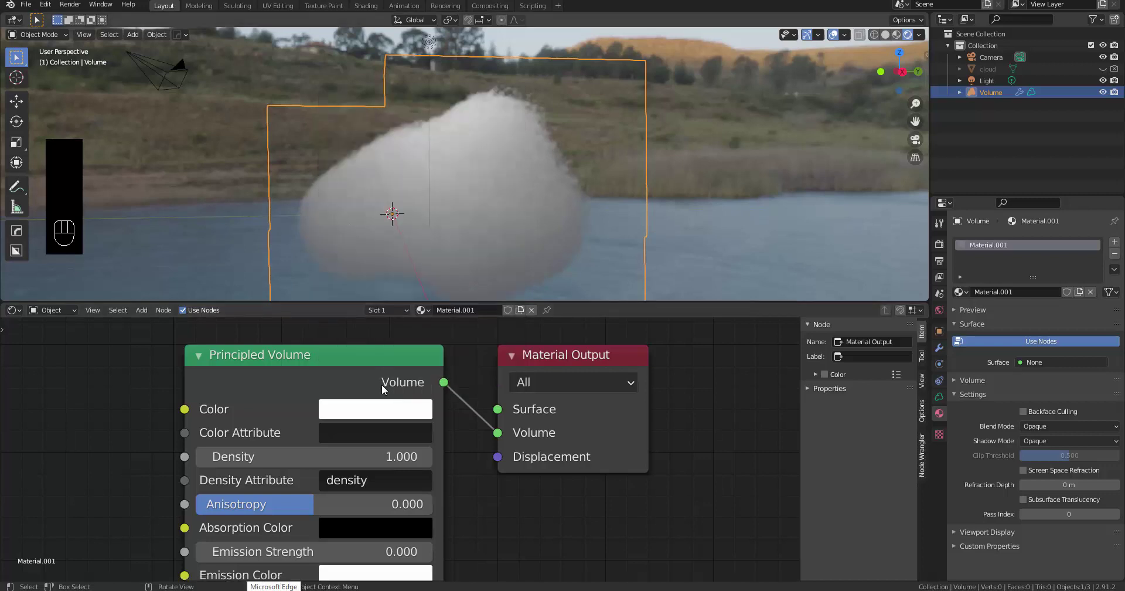
click(381, 416)
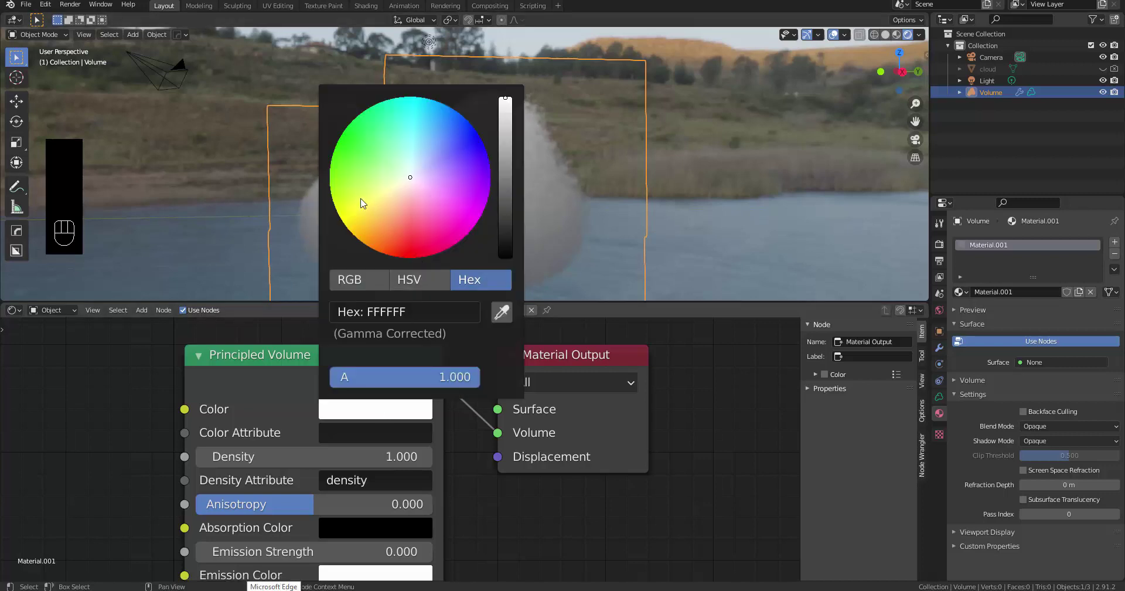
drag(371, 230, 364, 230)
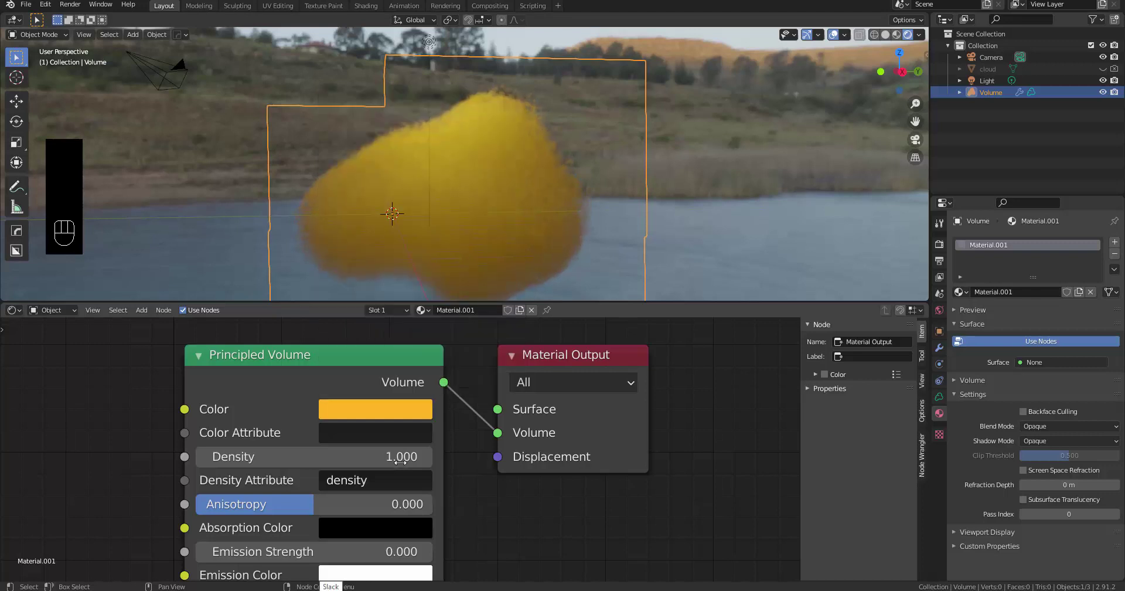
click(391, 405)
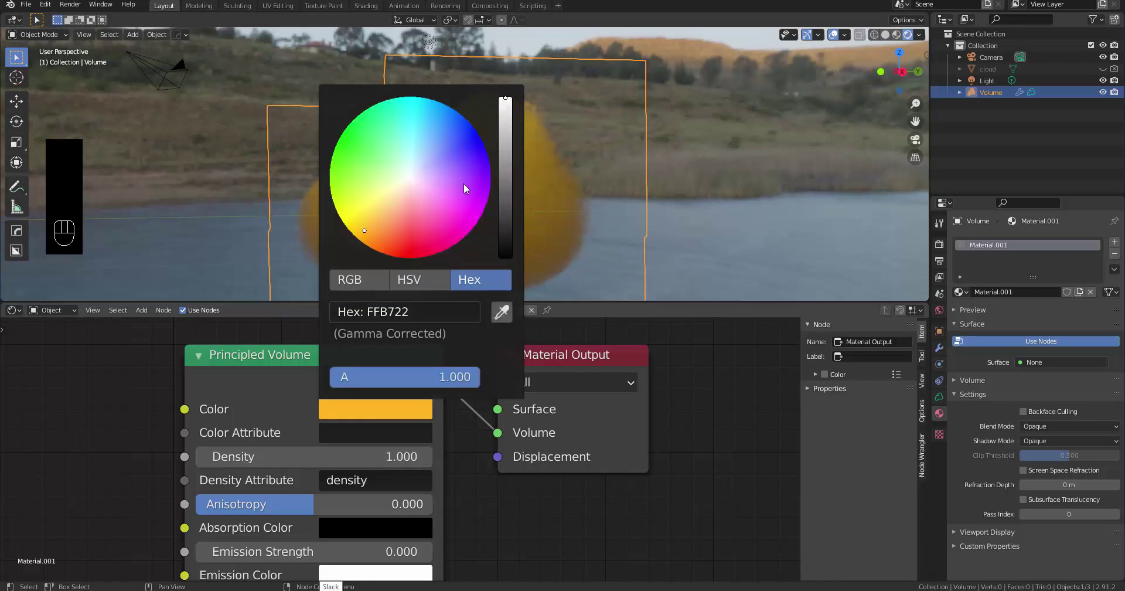
click(413, 173)
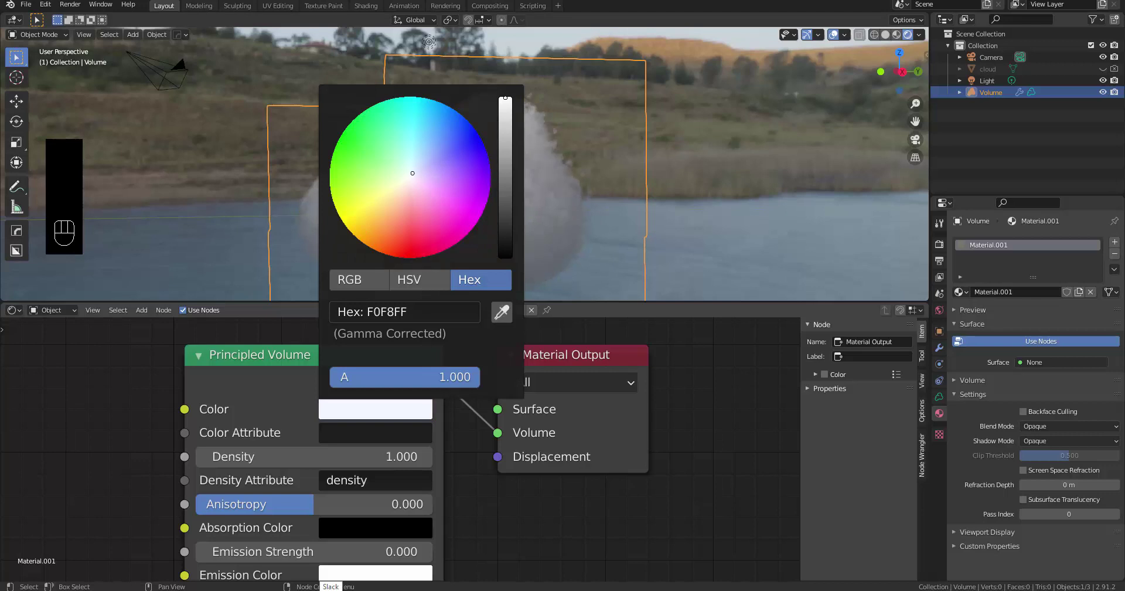
- Raise the Principled Volume Density to 5
click(393, 456)
text(5)
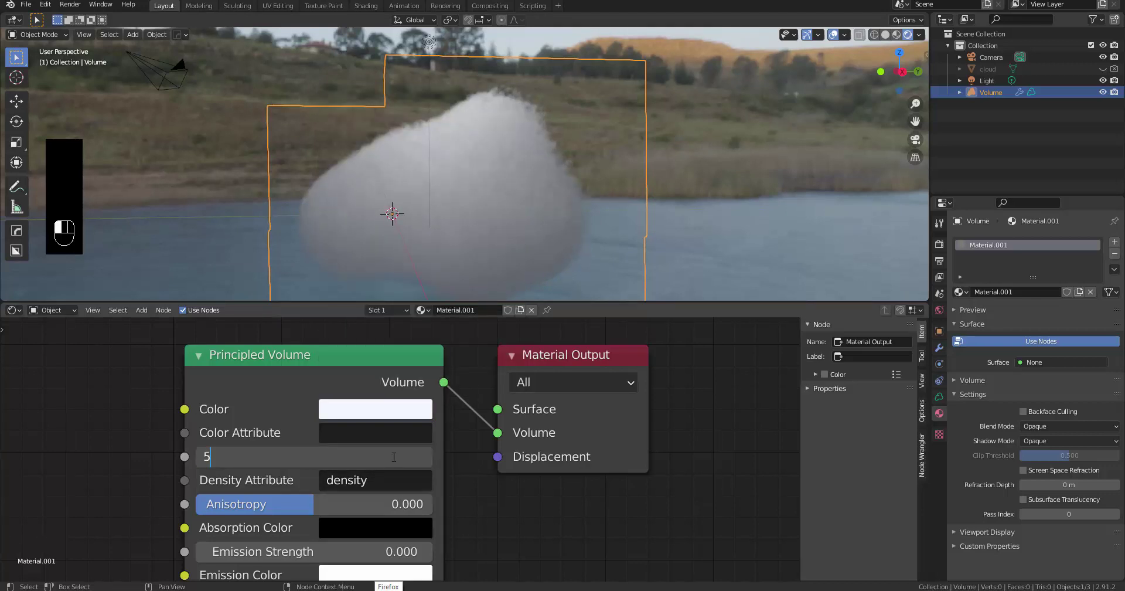
key(Return)
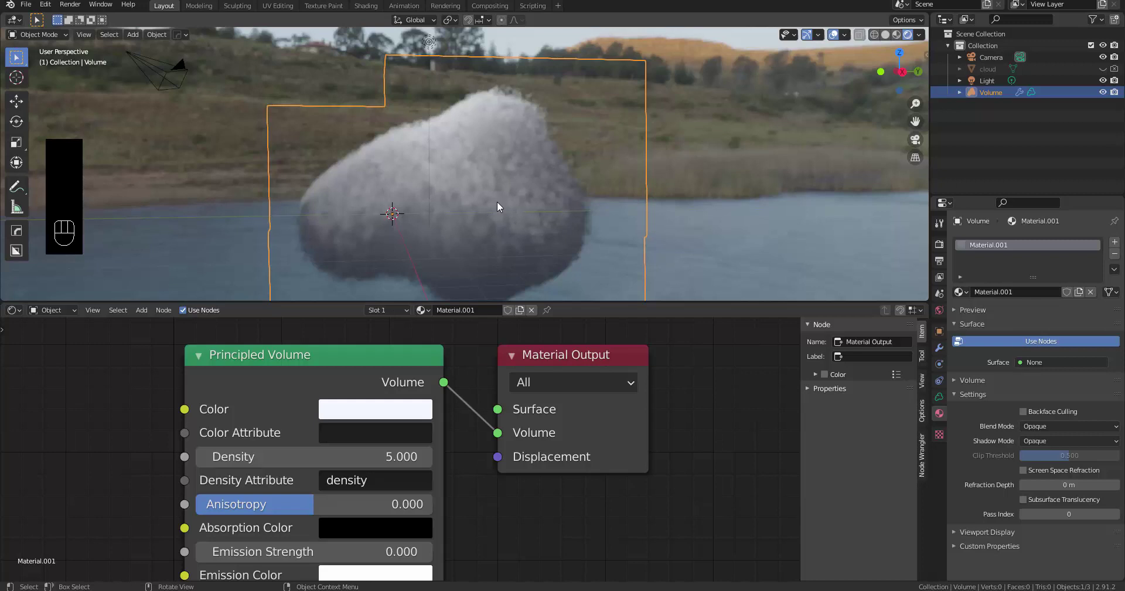
- Orbit the viewport to look down on the dense white cloud over the lake water
scroll(484, 192, down, 3)
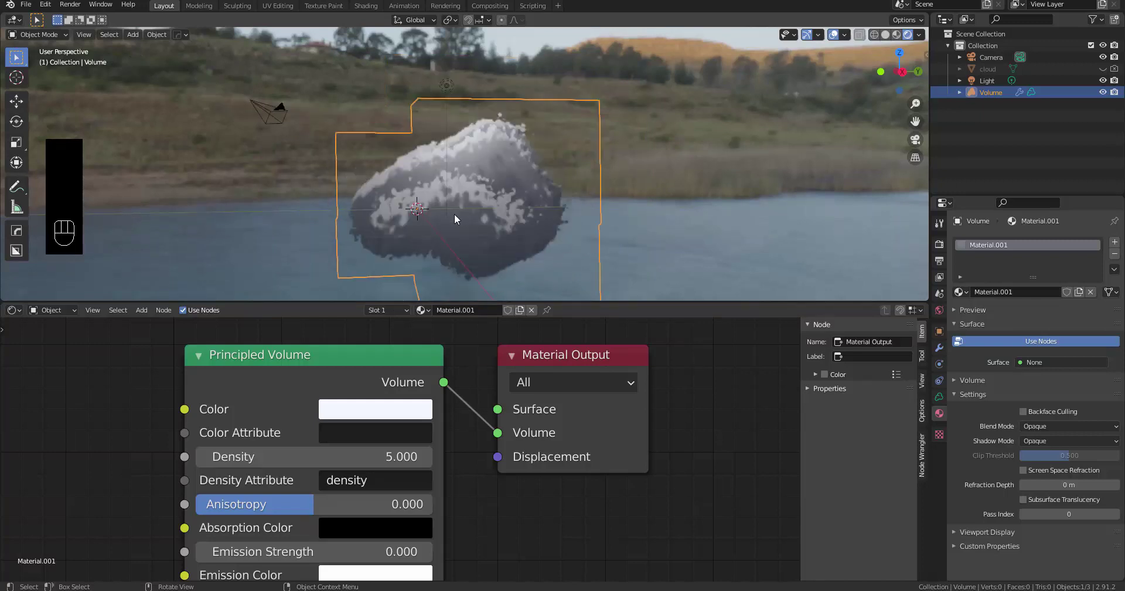
middle_drag(491, 223, 516, 234)
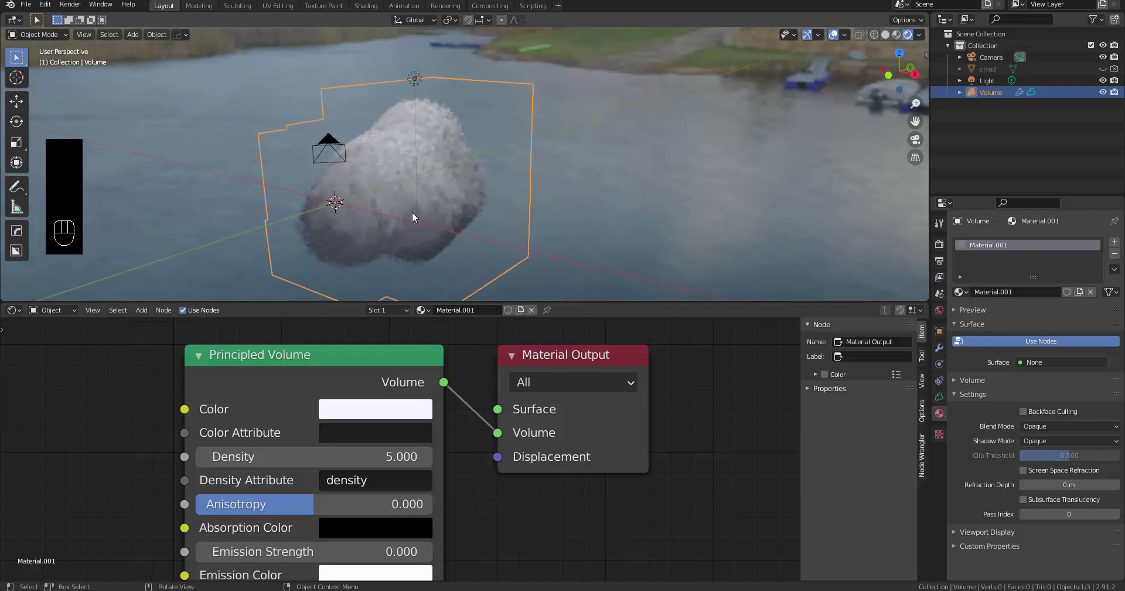
scroll(424, 212, up, 3)
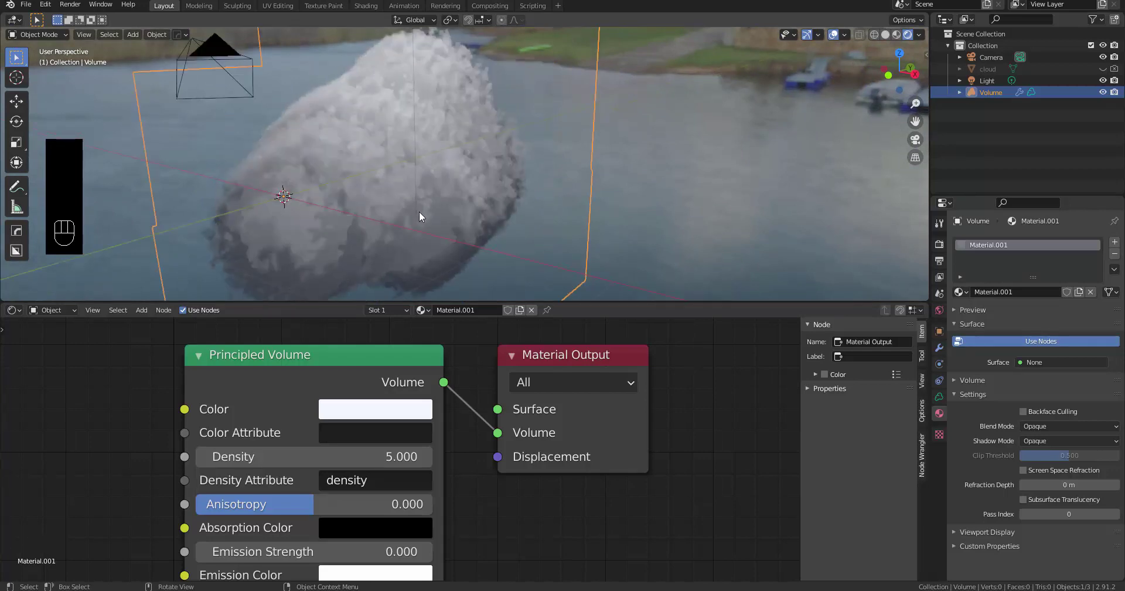